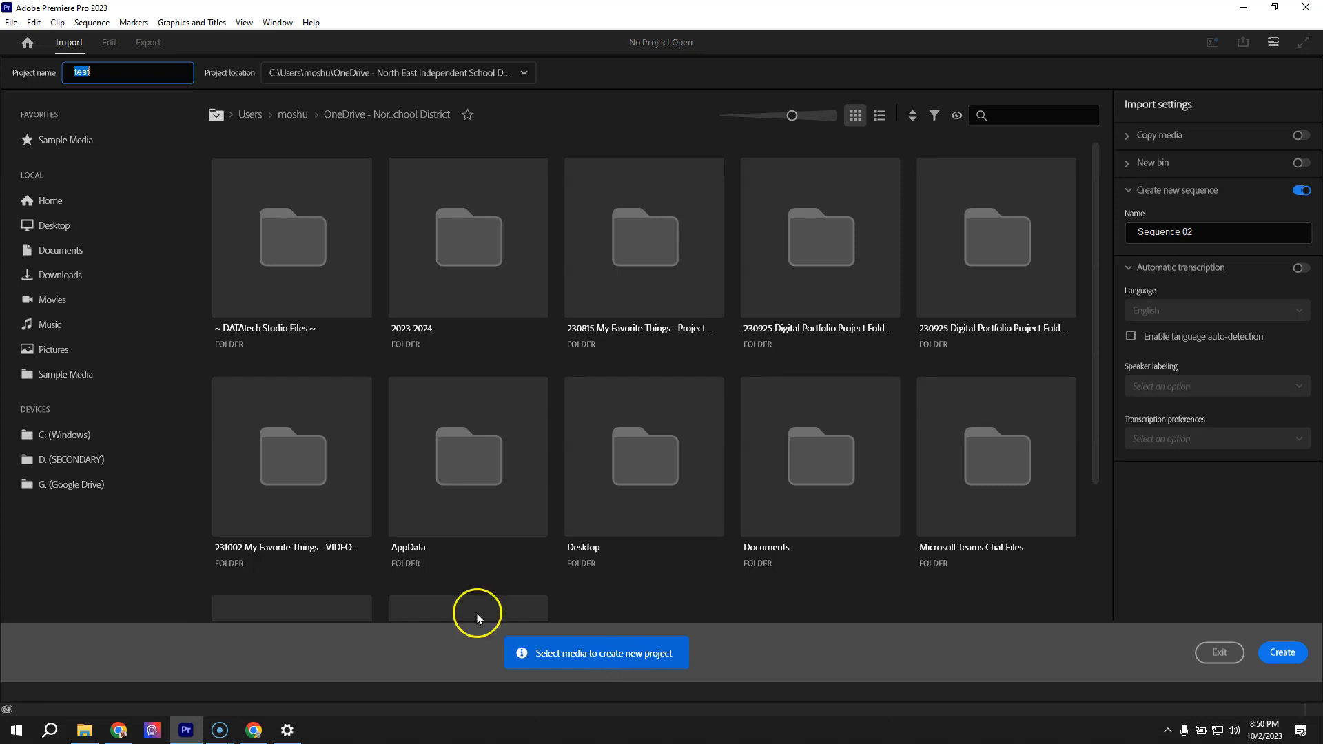
Create the project test with the Category Animals and Intro title images from the 231002 project folder's My Favorite Assets folder
double_click(288, 473)
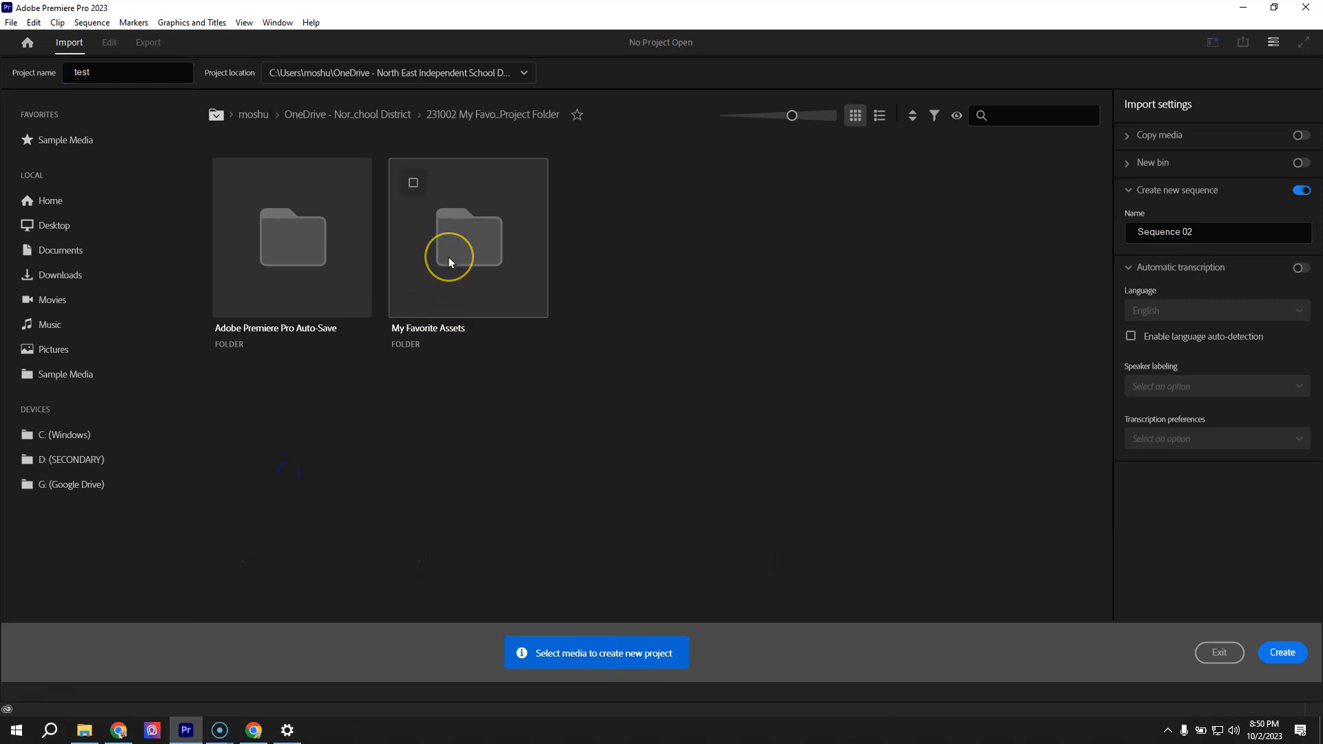
double_click(449, 260)
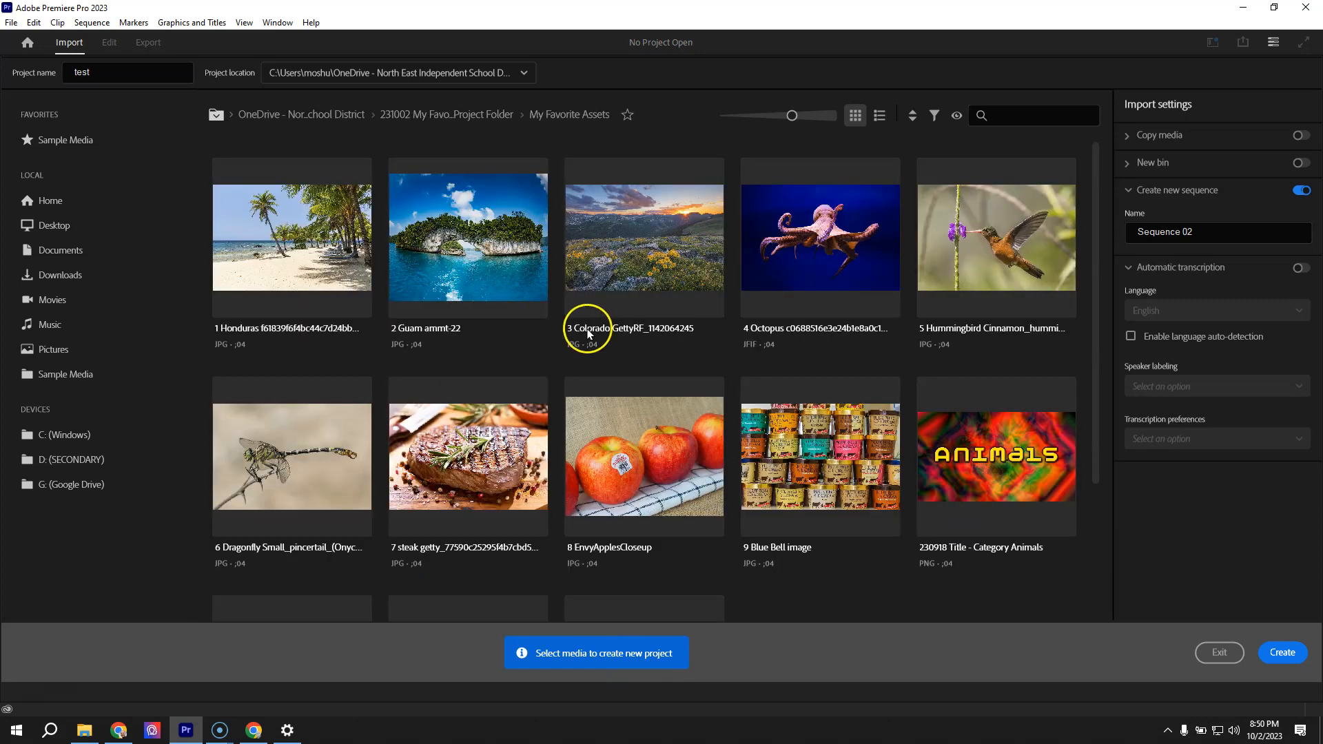
scroll(1012, 500, "down", 2)
scroll(1012, 500, "down", 1)
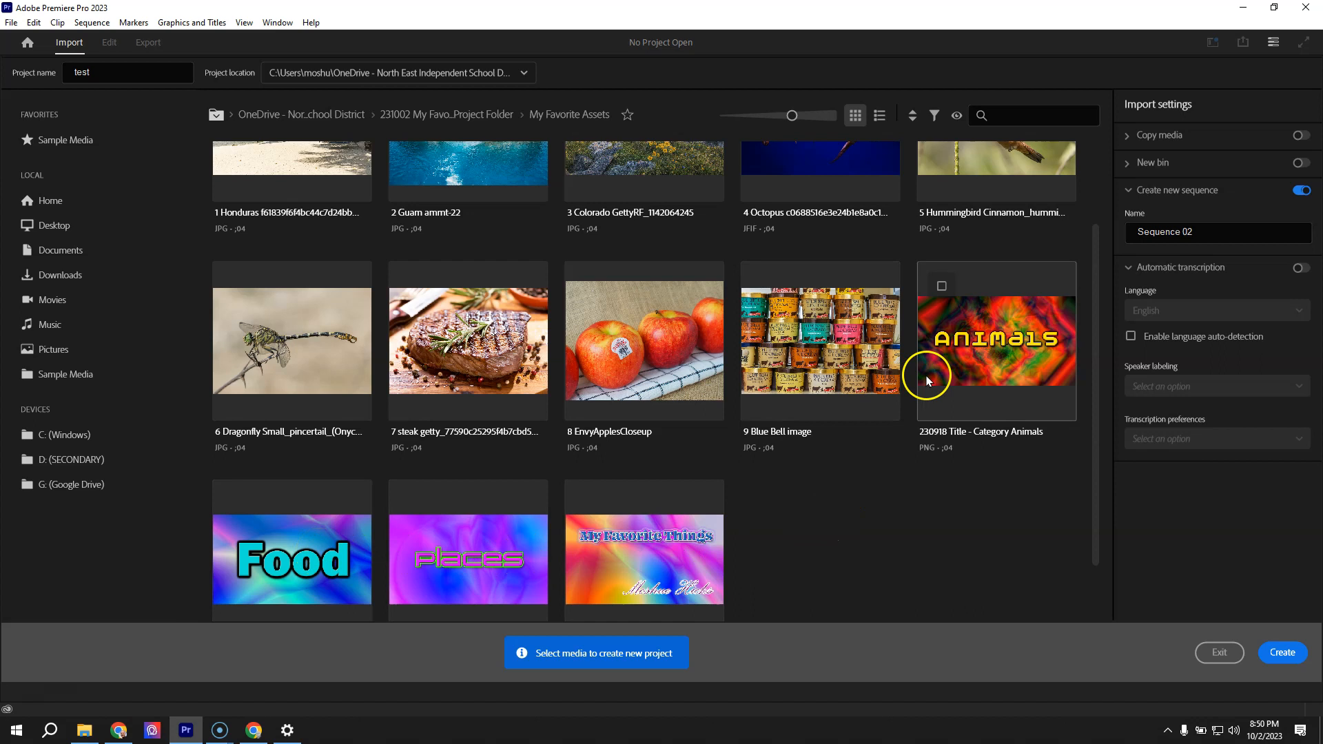
left_click(979, 361)
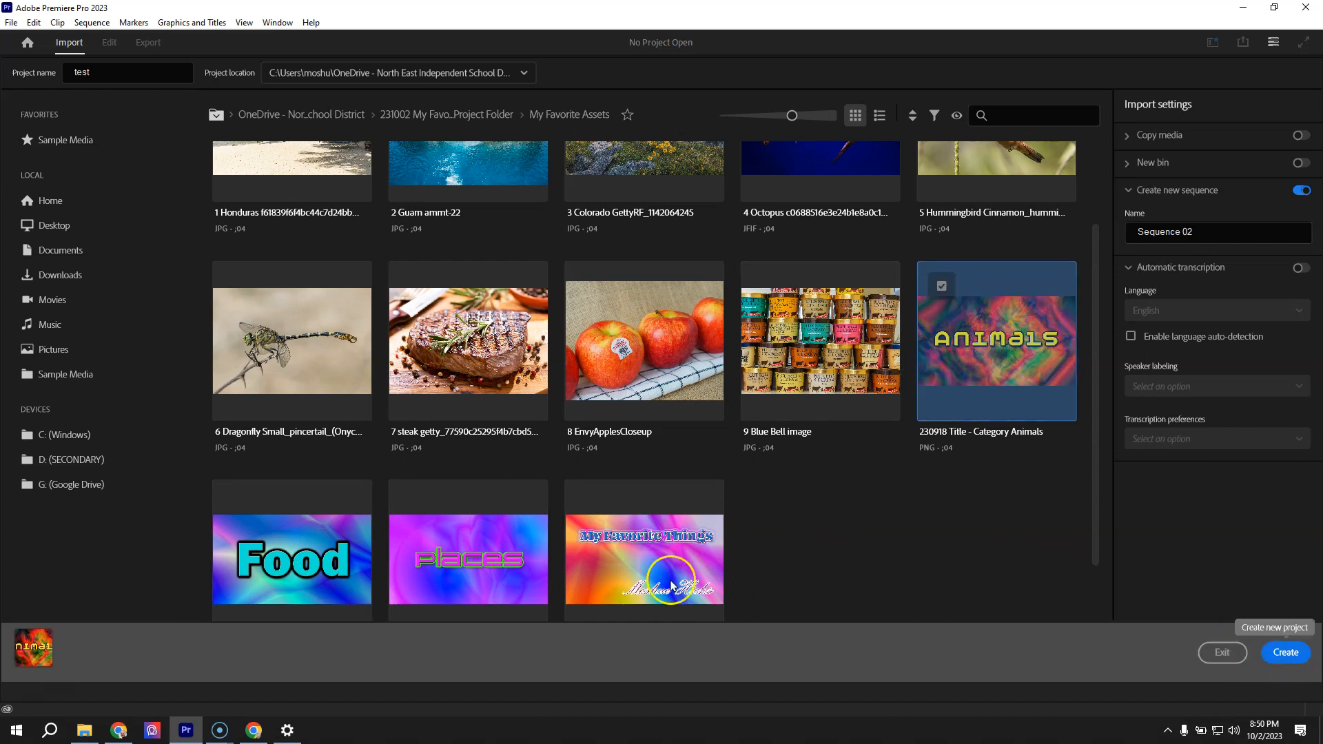
left_click(624, 566)
left_click(1286, 654)
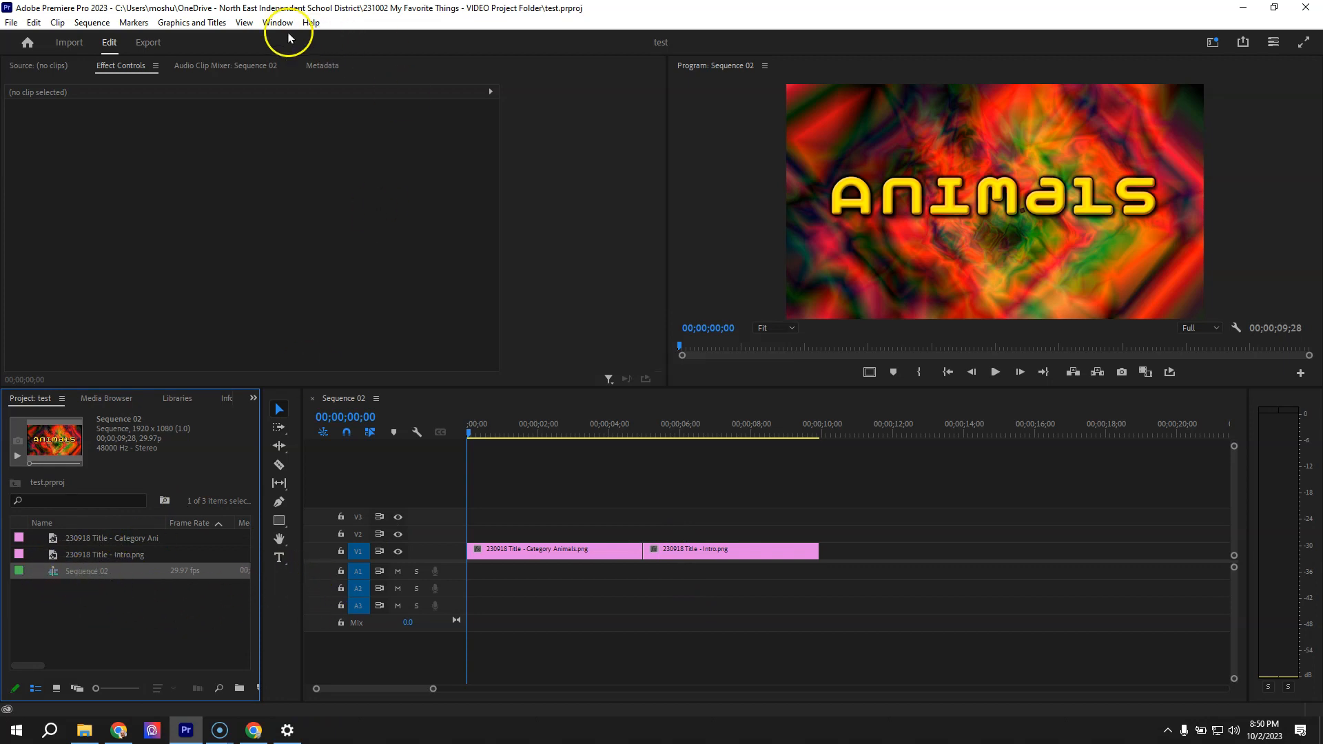
Examine the frame size and pixel aspect ratio options in the settings of the automatically created sequence
left_click(93, 23)
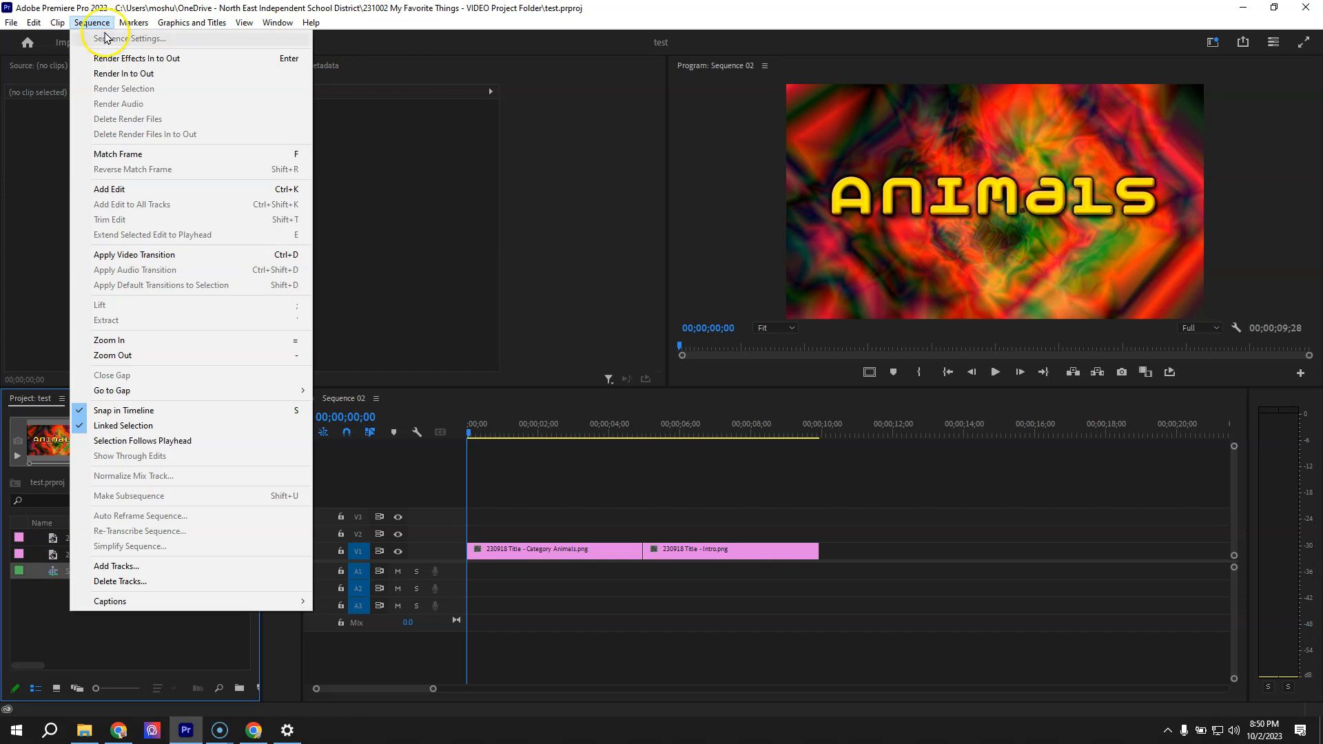
left_click(531, 448)
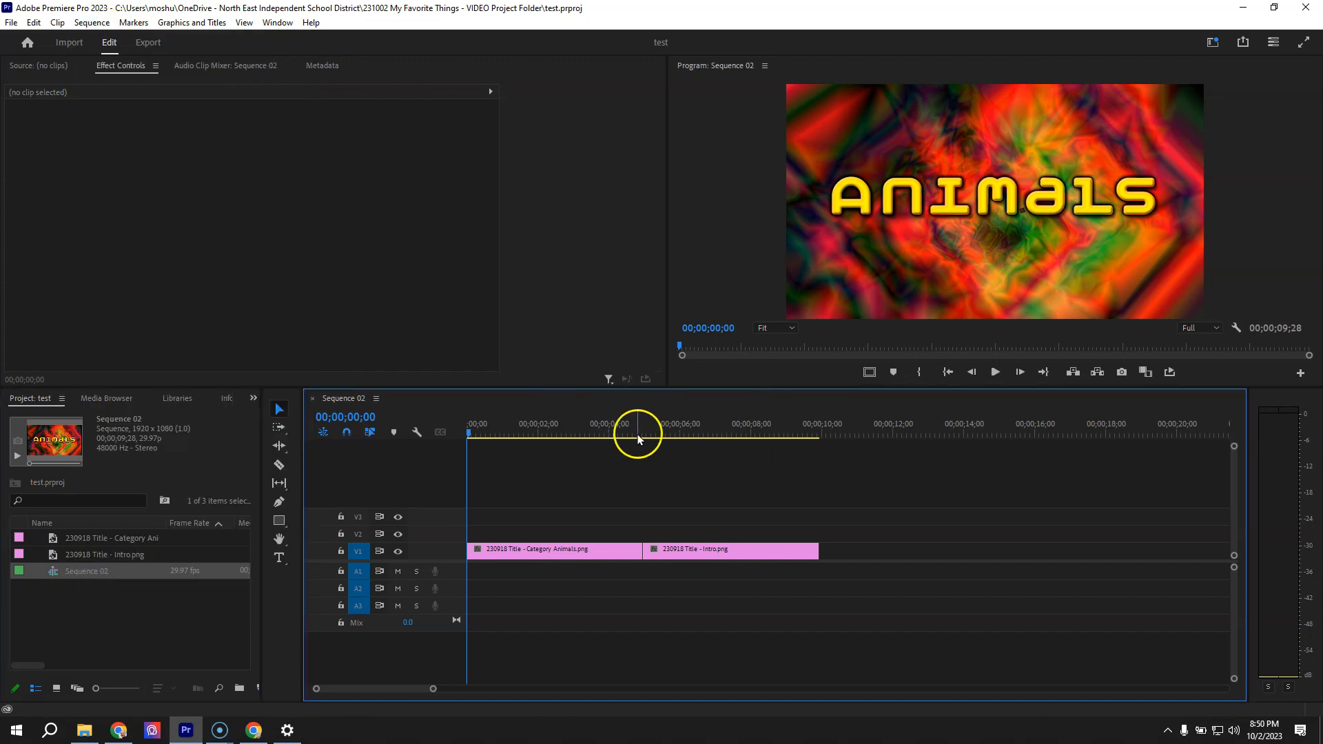
left_click(89, 23)
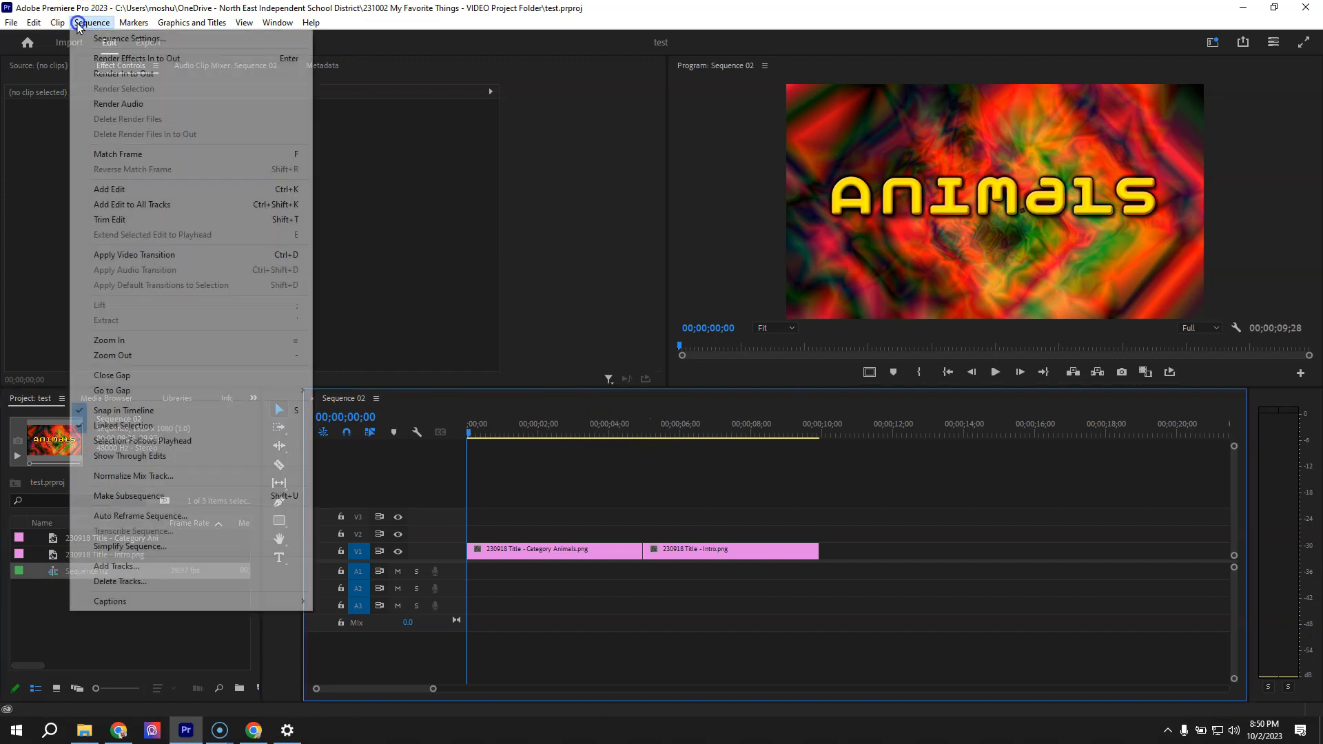
left_click(97, 36)
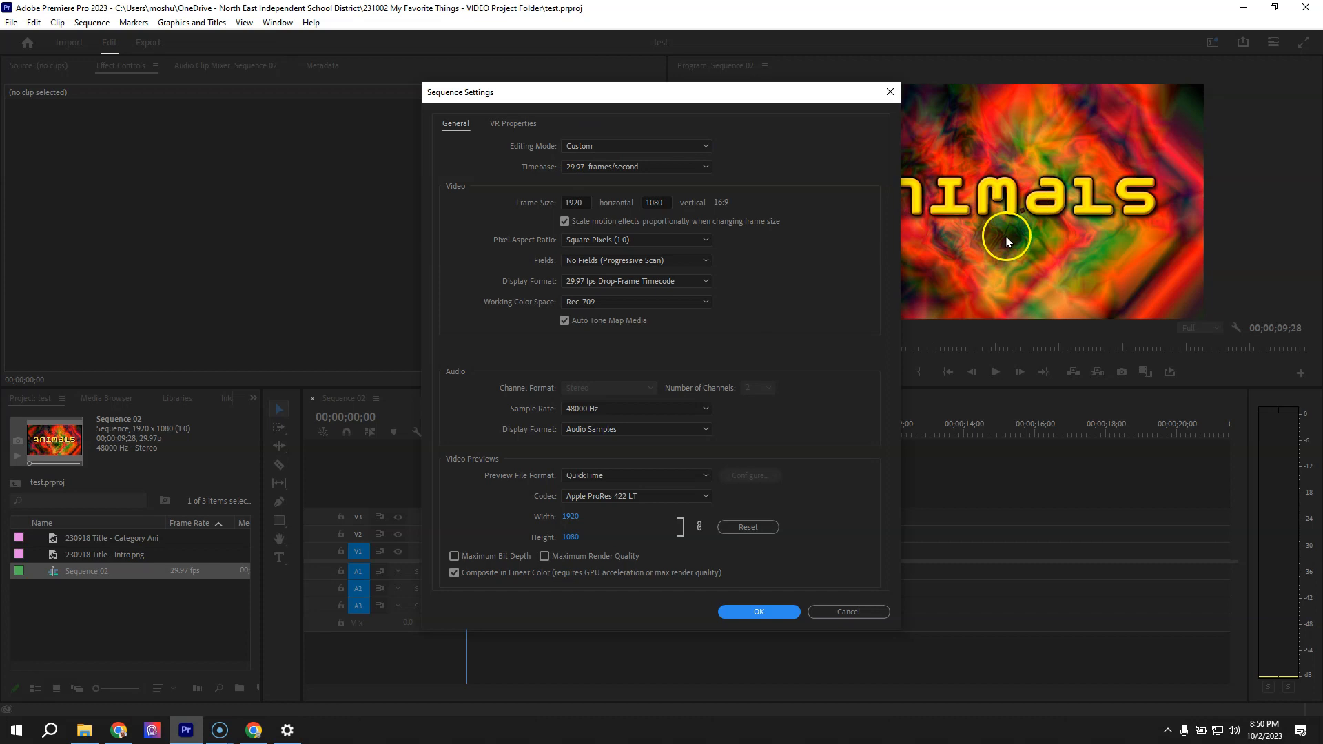
left_click(583, 201)
left_click(659, 202)
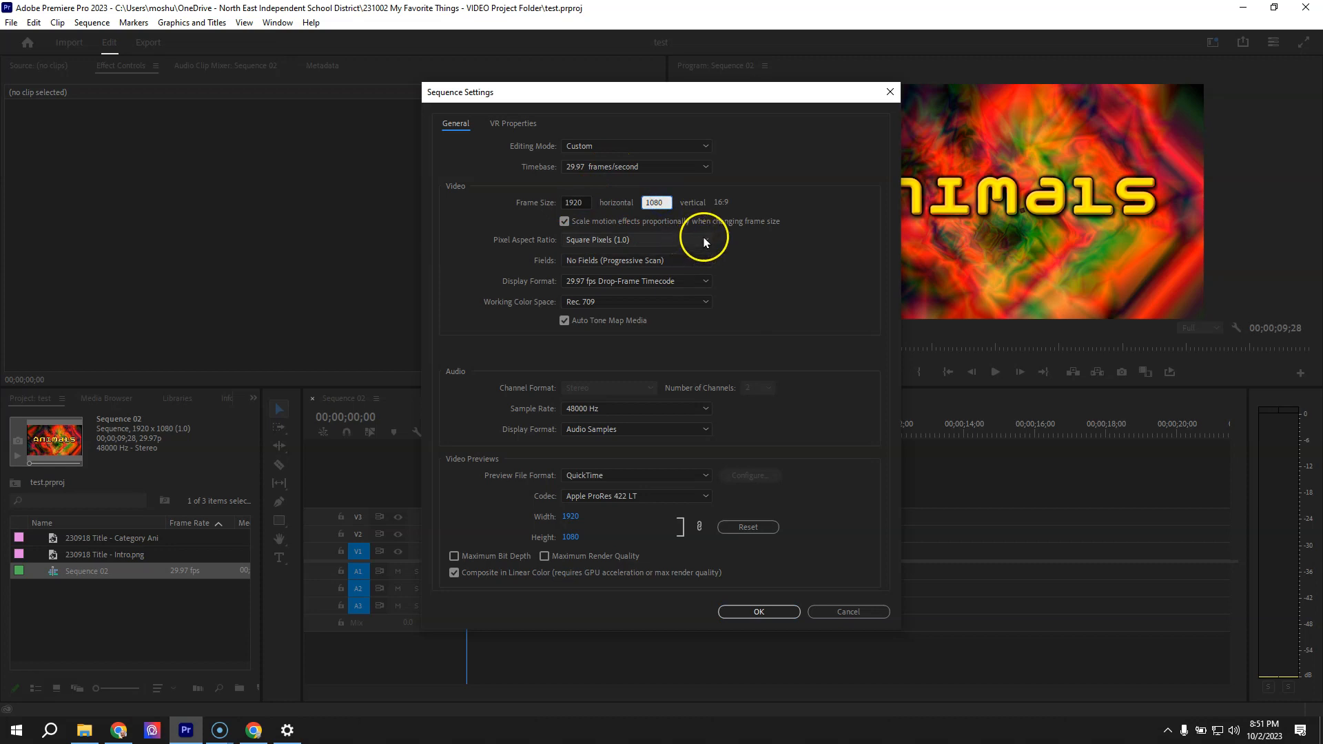
left_click(704, 239)
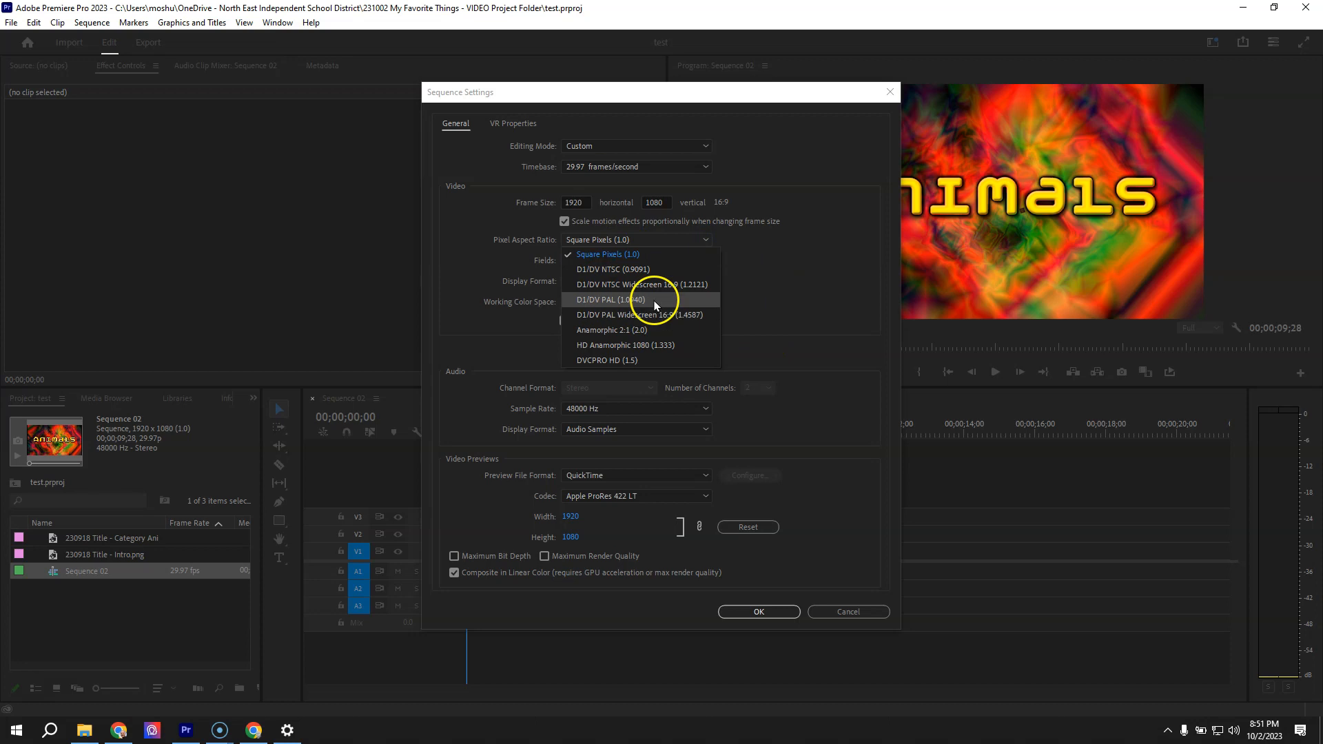
left_click(791, 318)
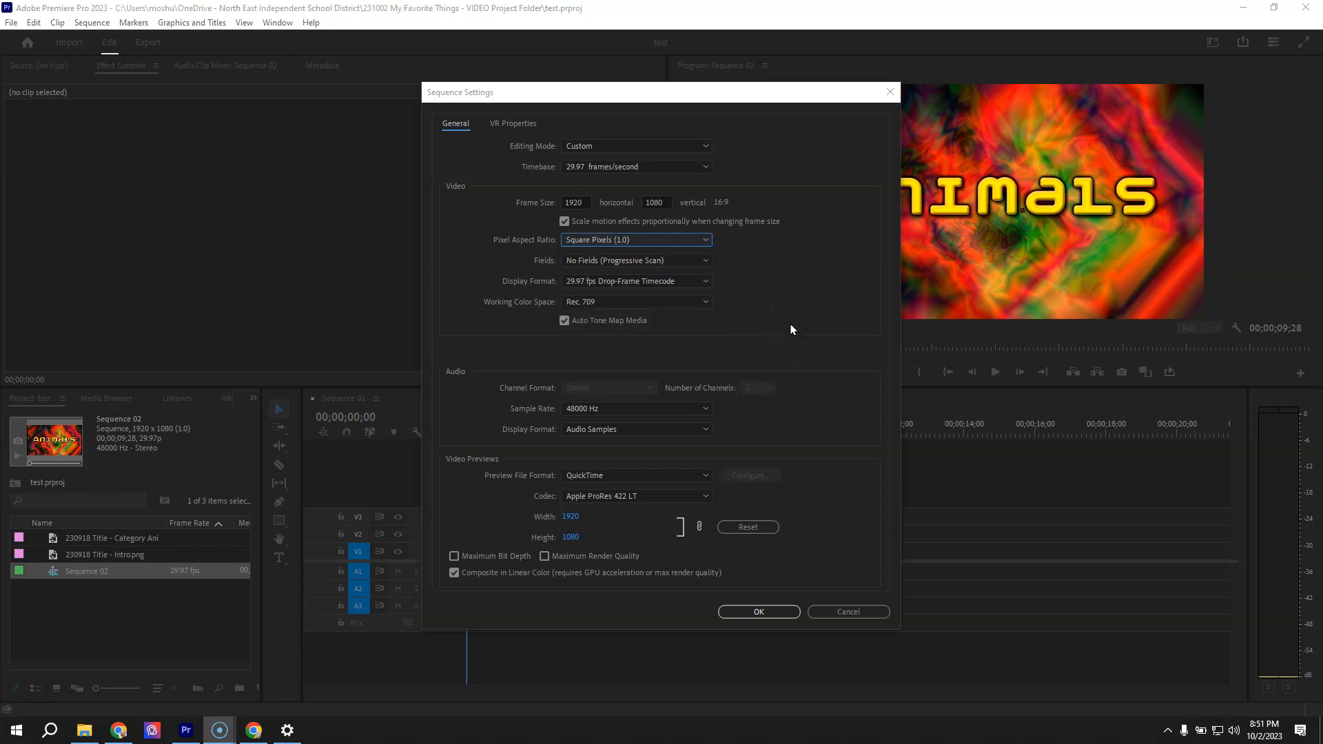
left_click(761, 612)
Delete both title images and the sequence from the project
left_click_drag(120, 591, 81, 527)
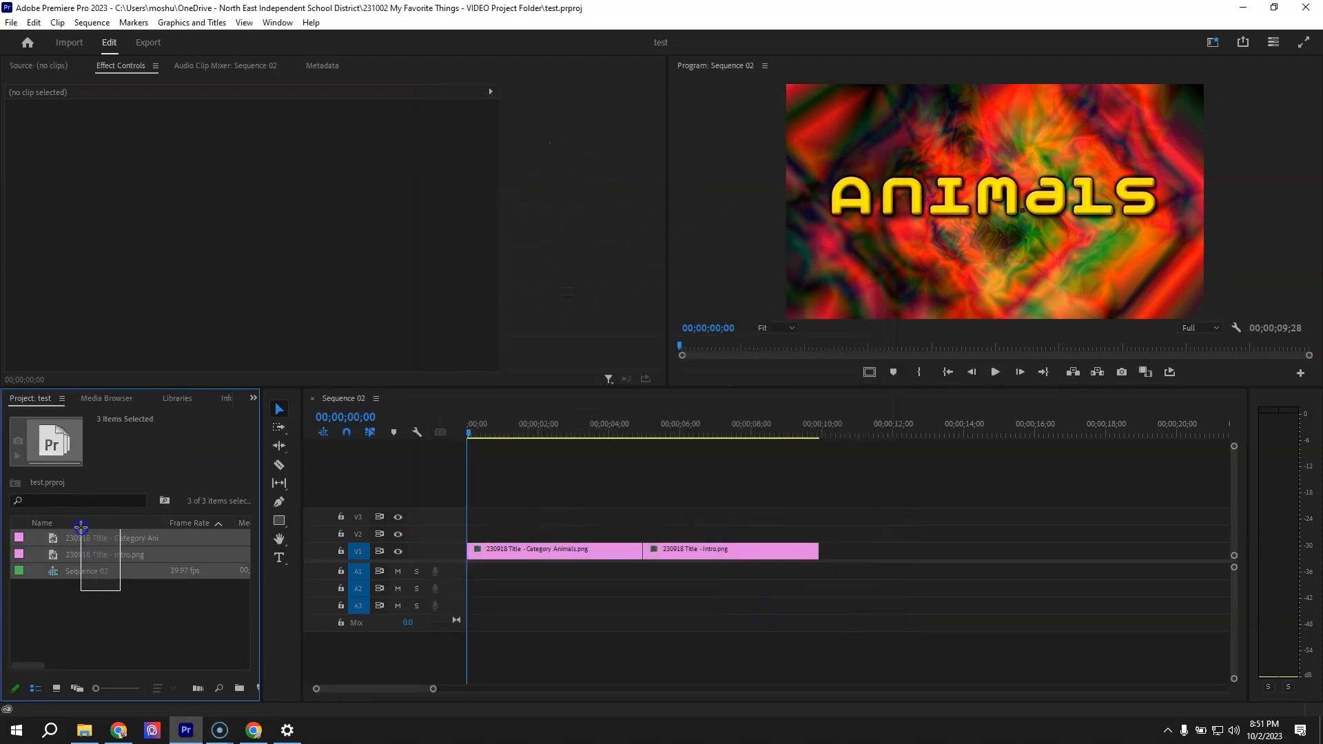
key("Delete")
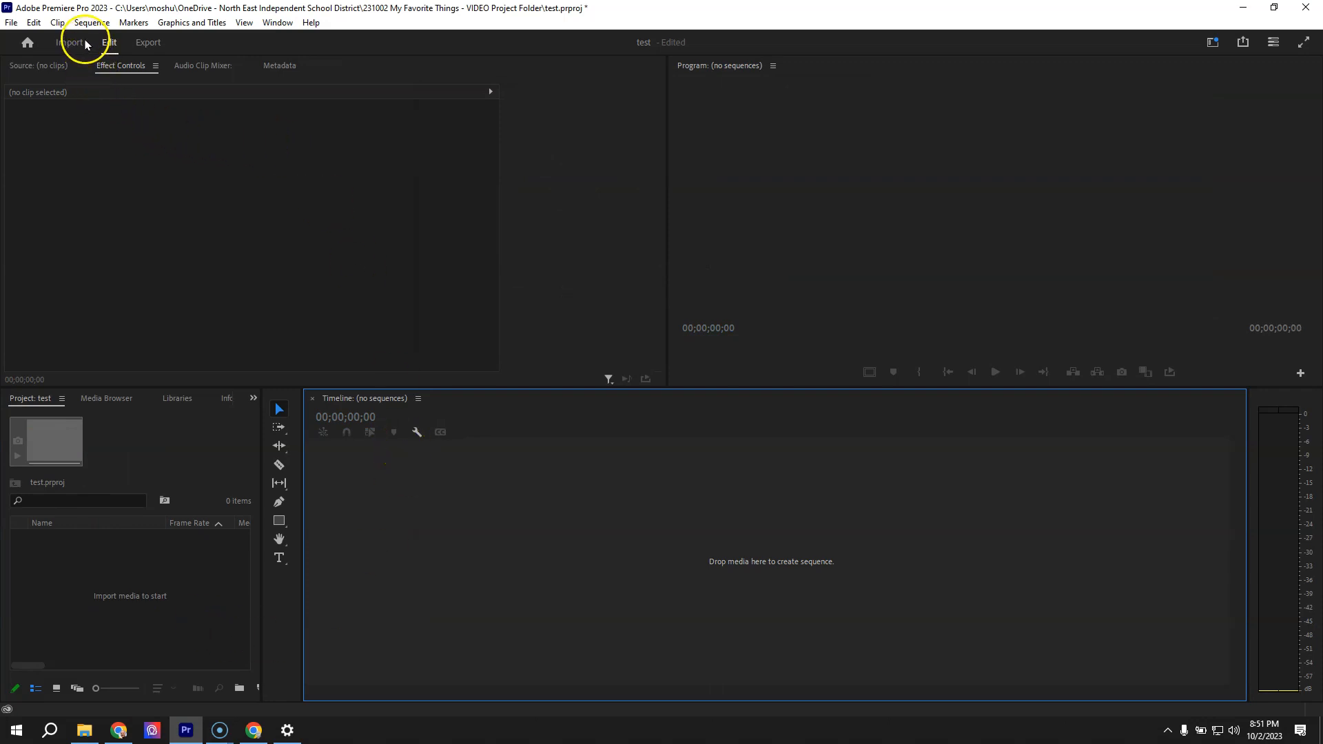
Create a new sequence named Master from the AVCHD 1080p30 preset
left_click(11, 23)
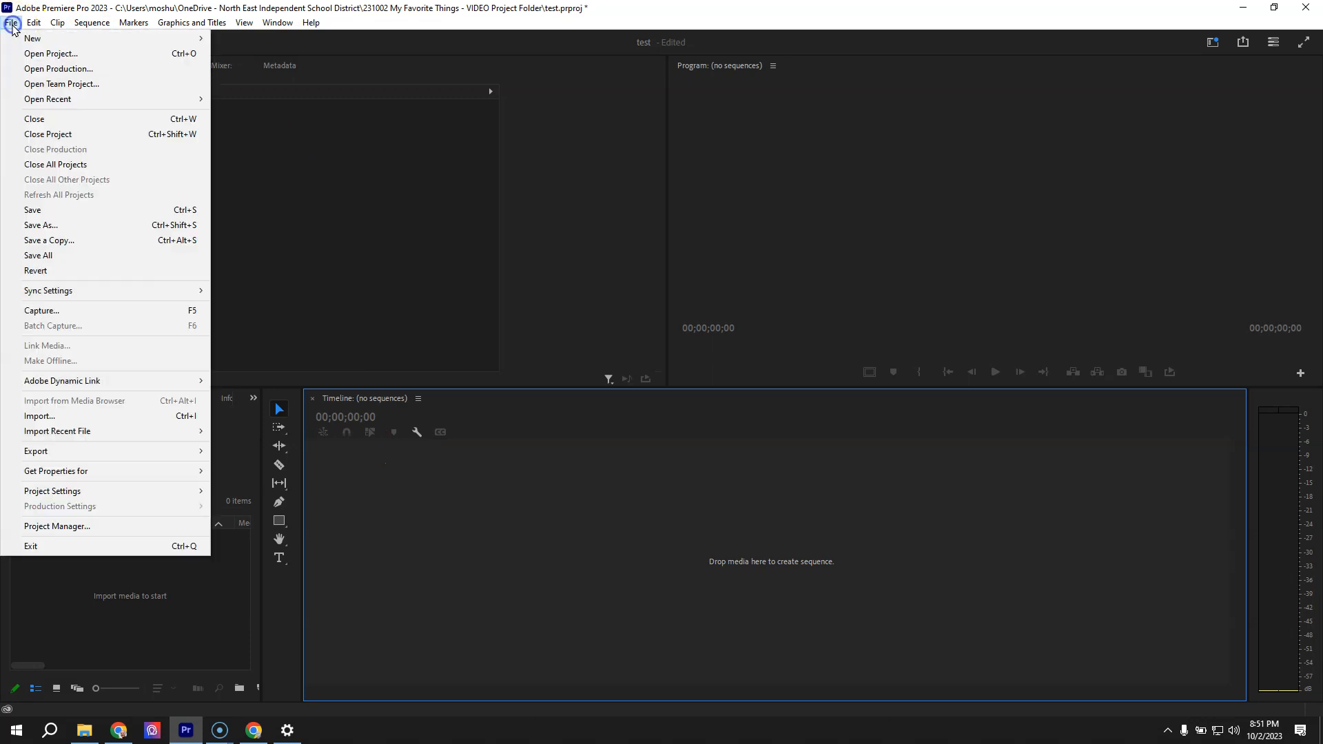
mouse_move(41, 39)
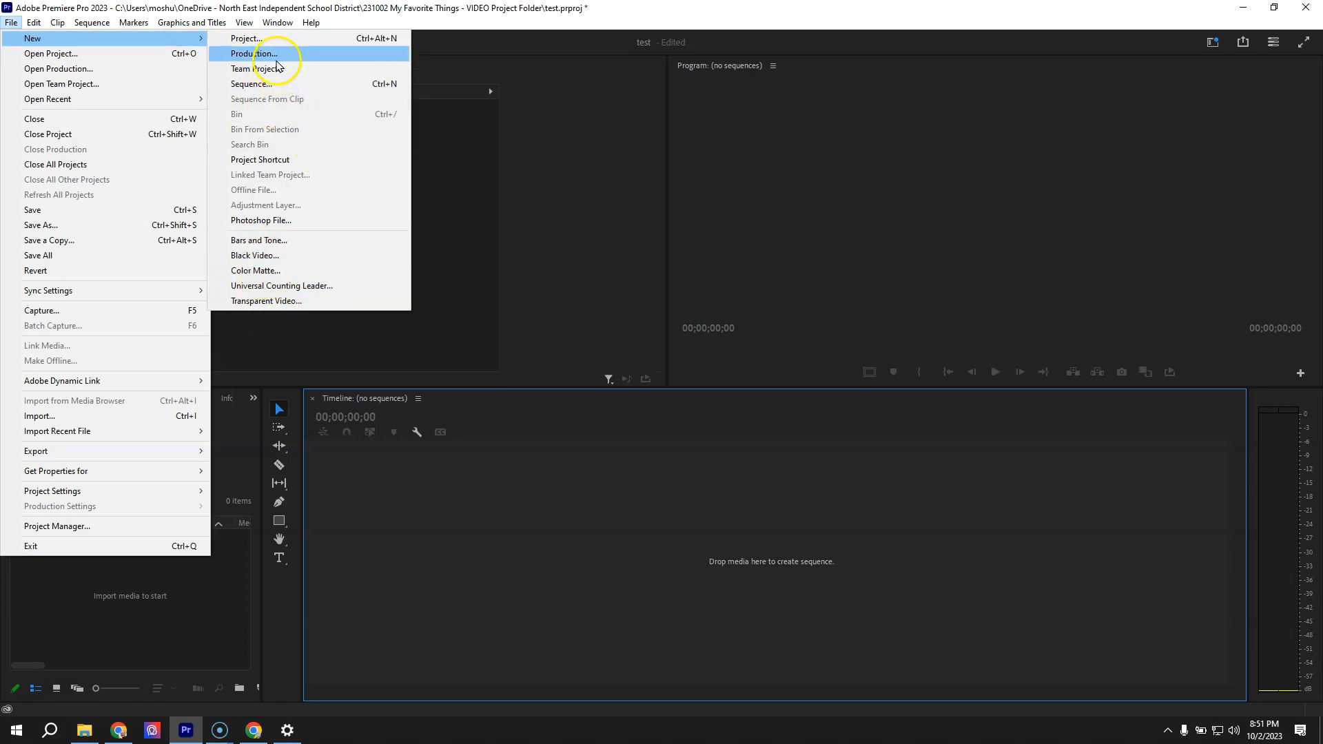
left_click(270, 84)
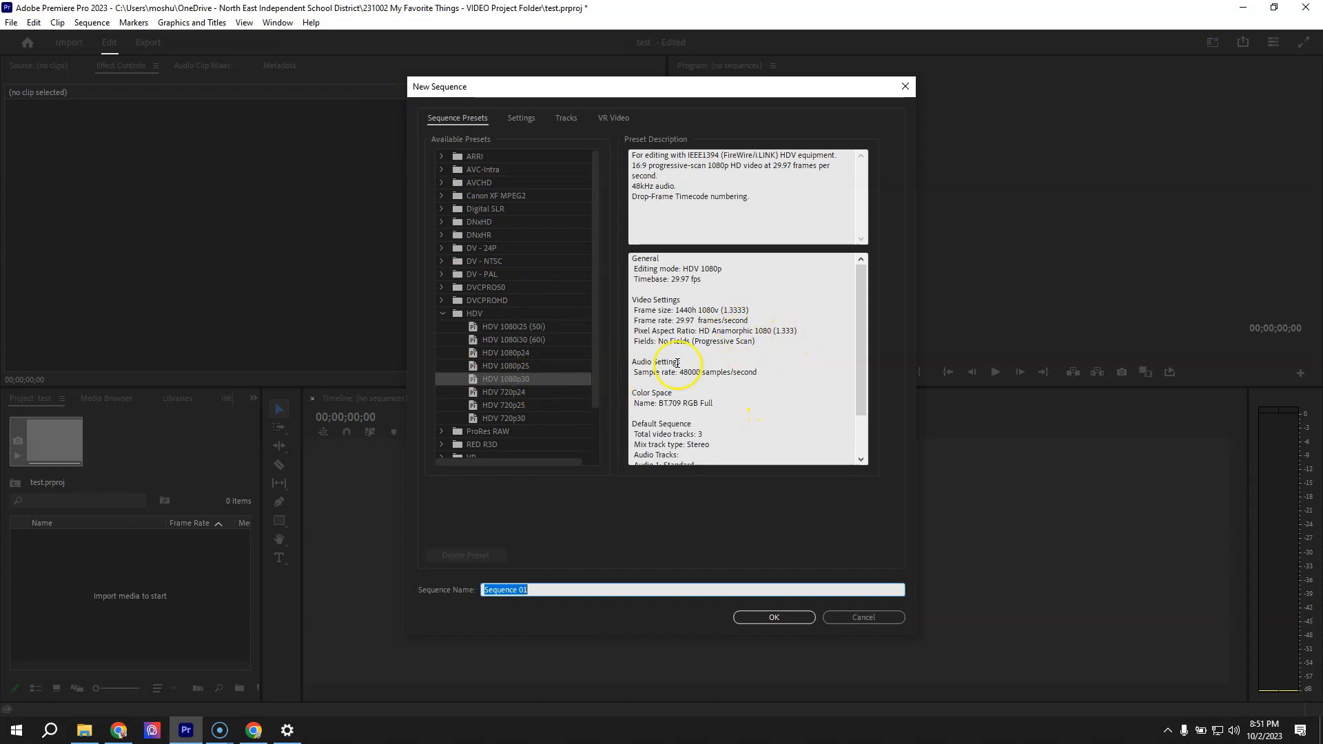
left_click(441, 314)
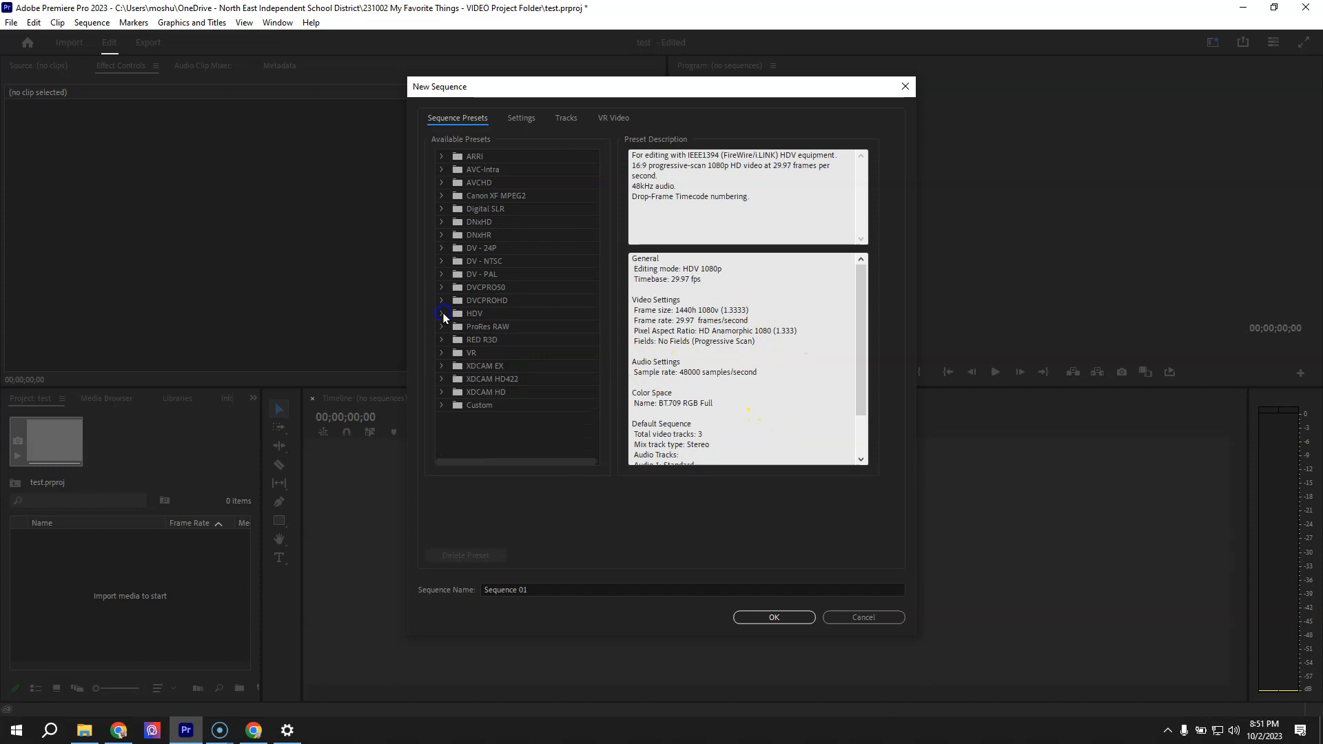
left_click(441, 182)
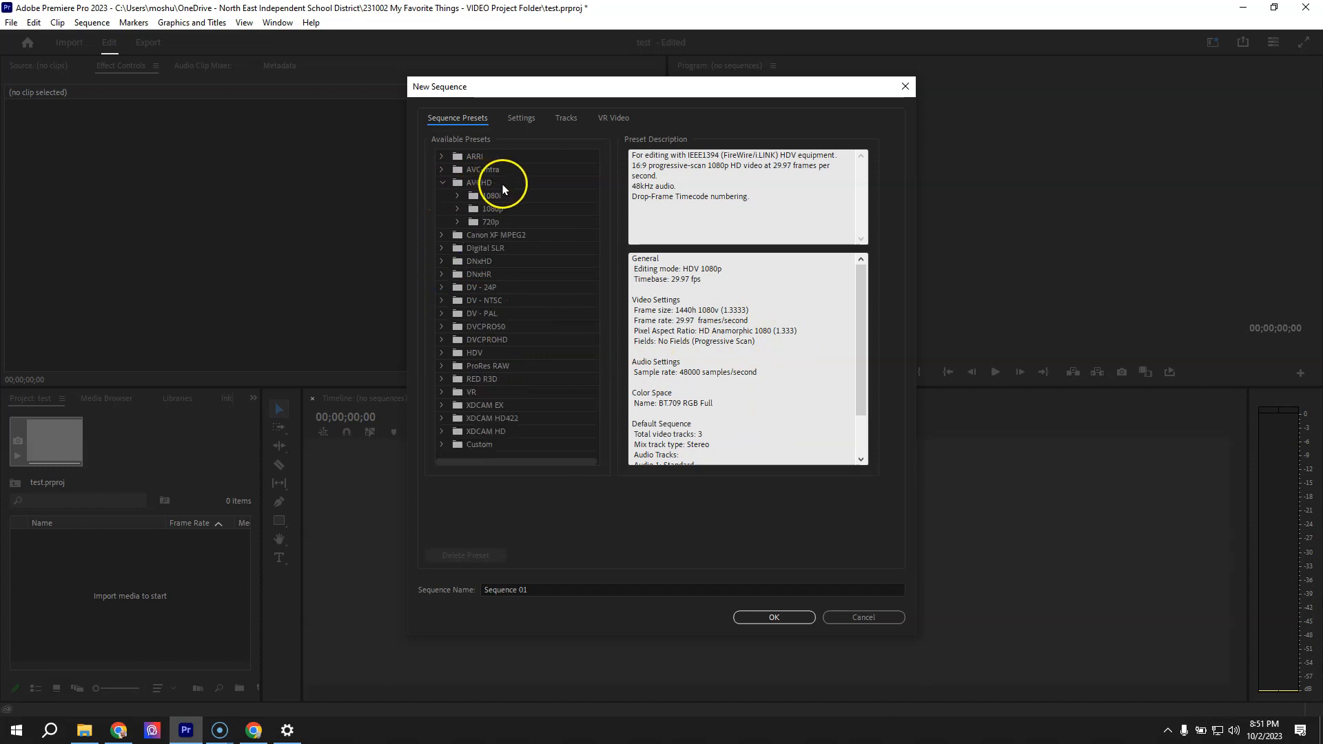
left_click(458, 211)
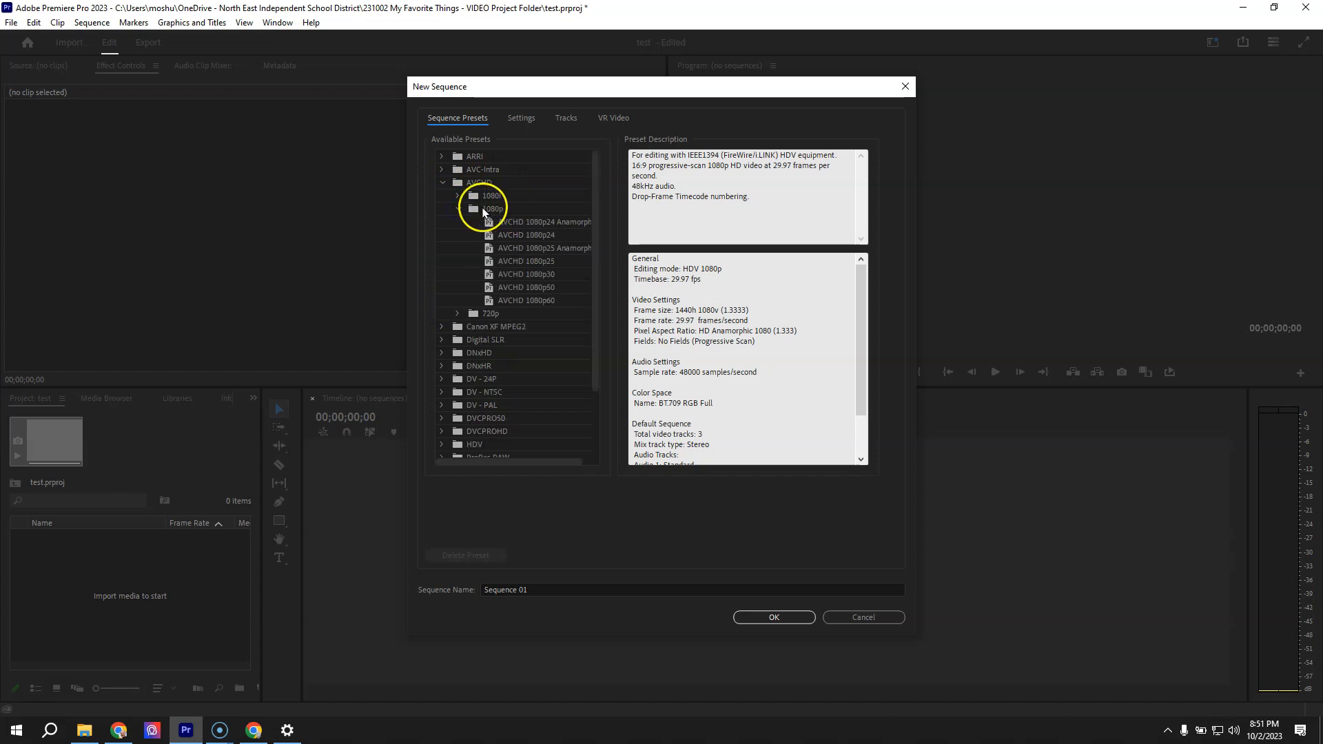
left_click(540, 279)
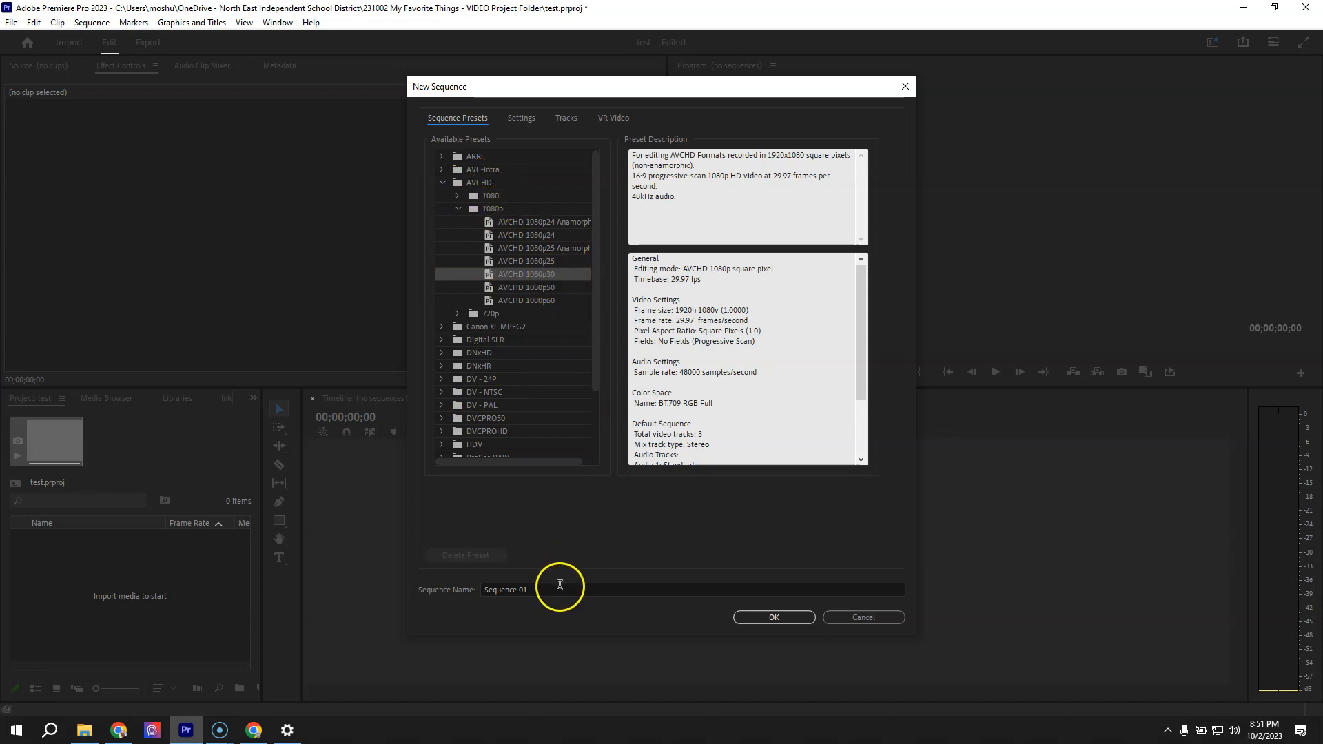
left_click(509, 588)
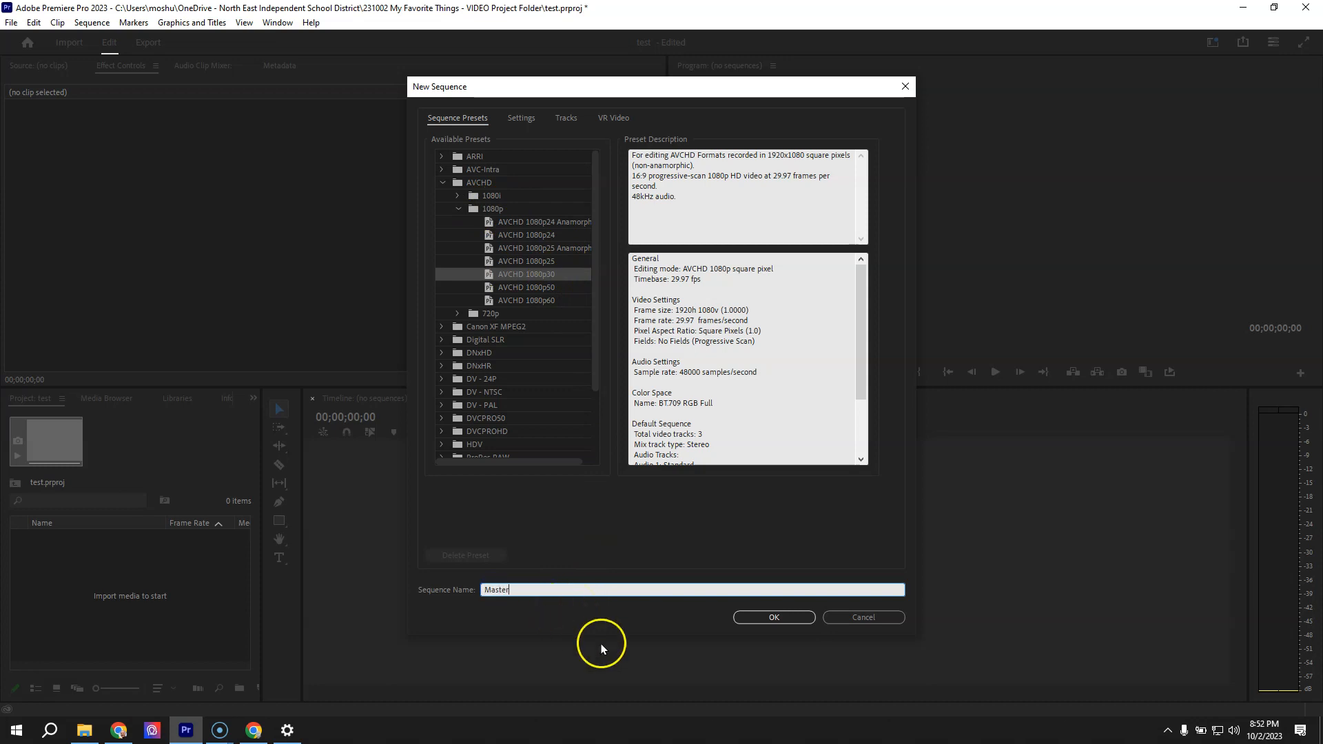
left_click(773, 618)
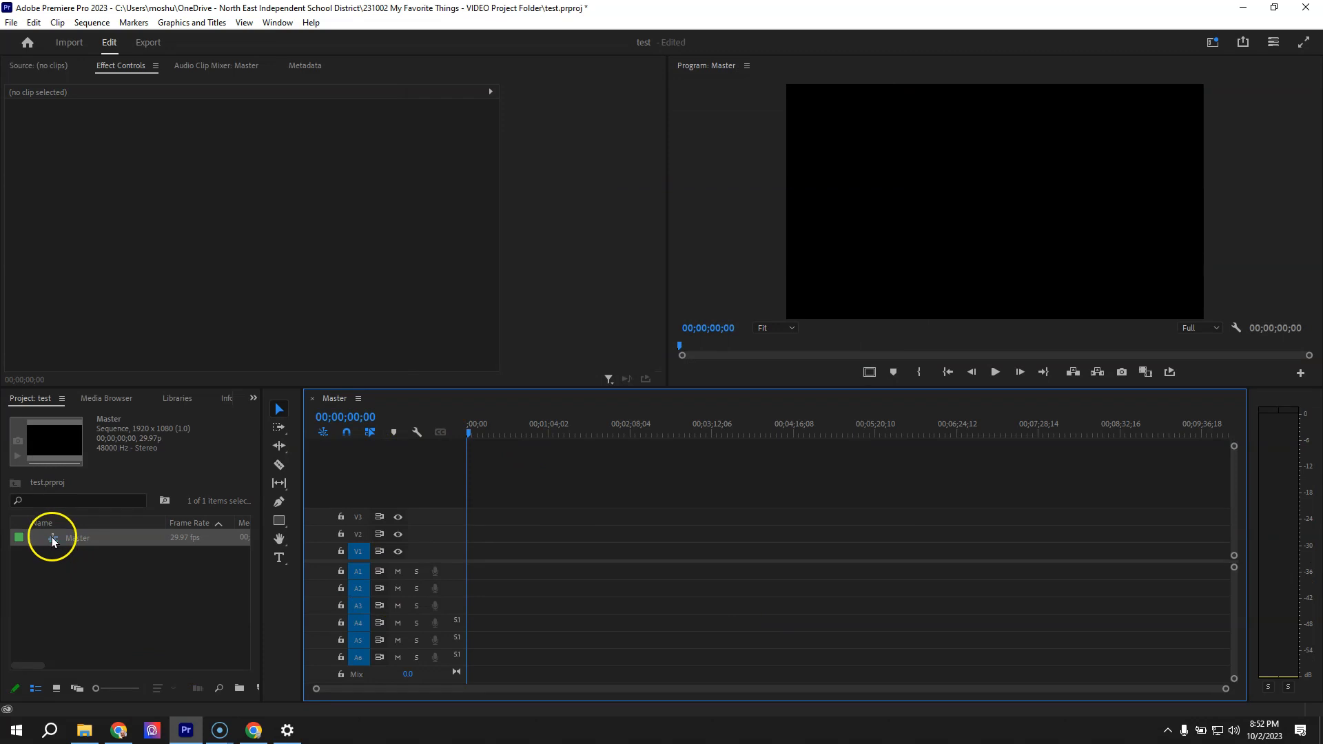
Check the frame size and pixel settings of the Master sequence
left_click(93, 23)
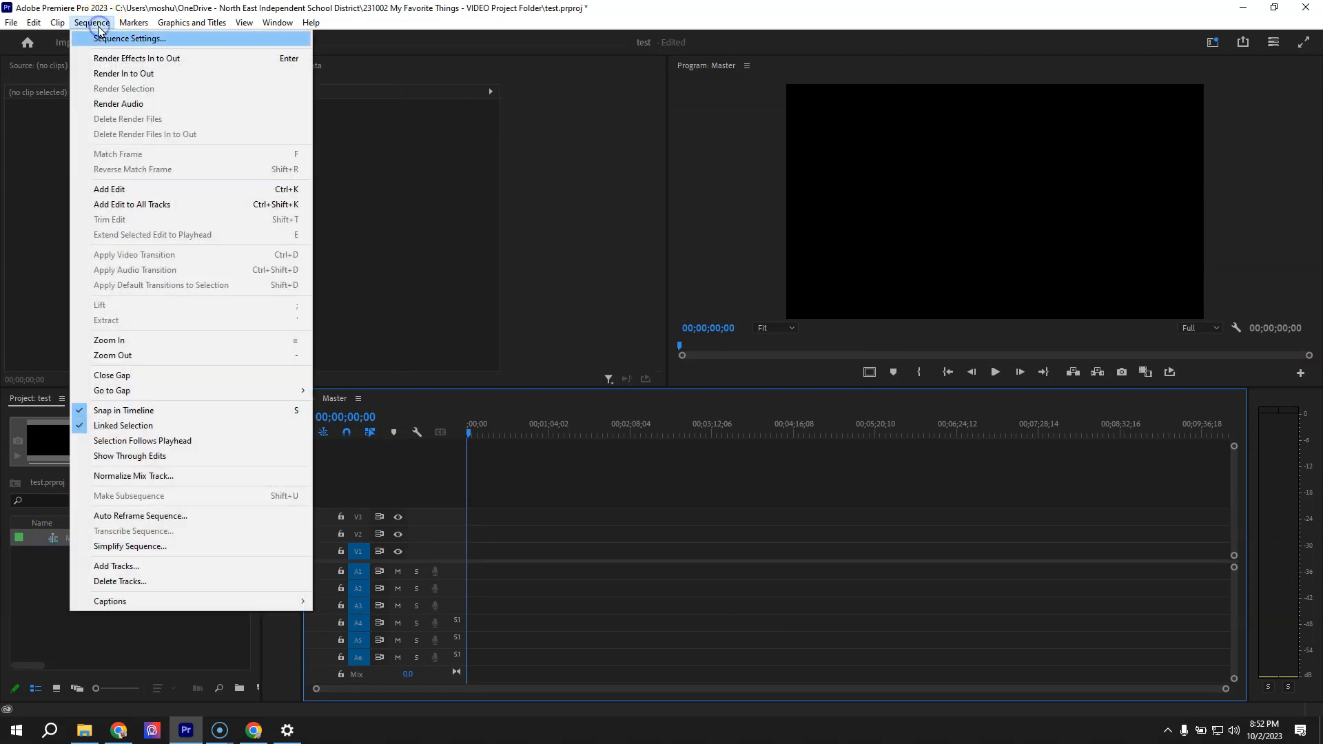
left_click(104, 38)
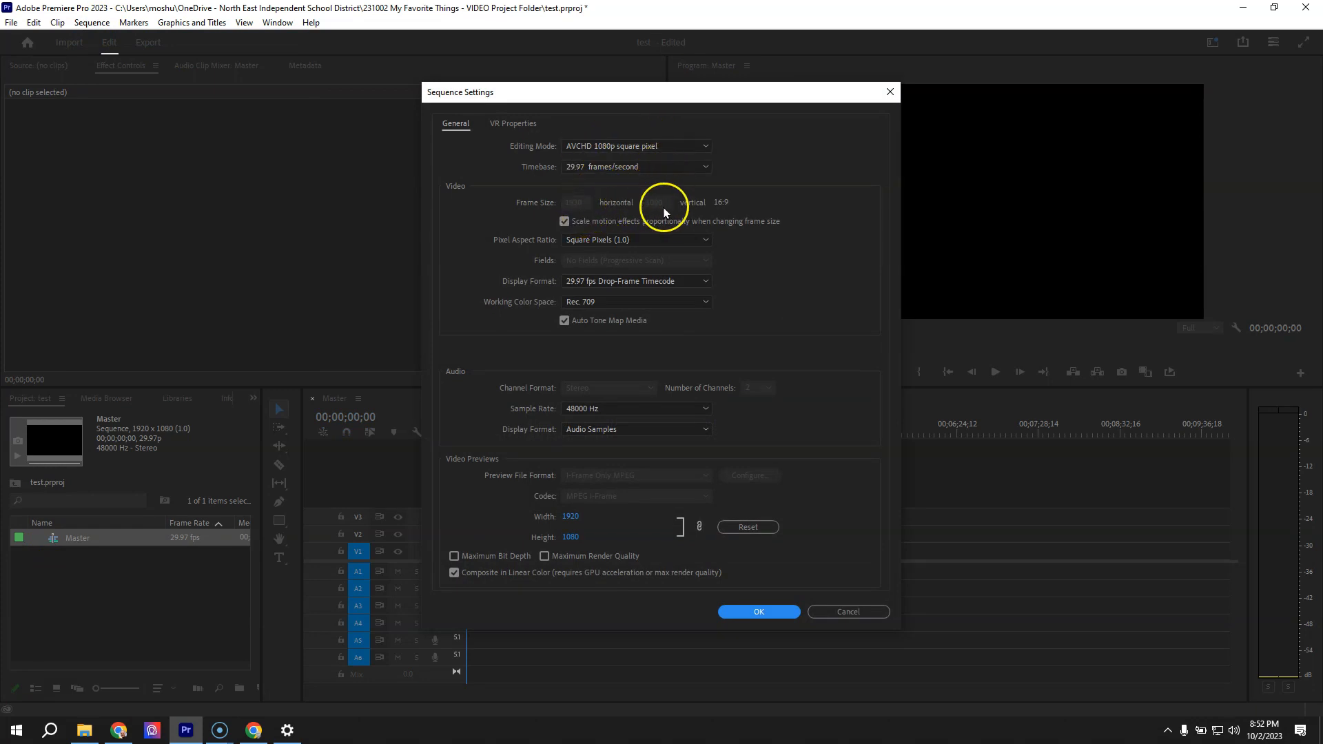
left_click(737, 609)
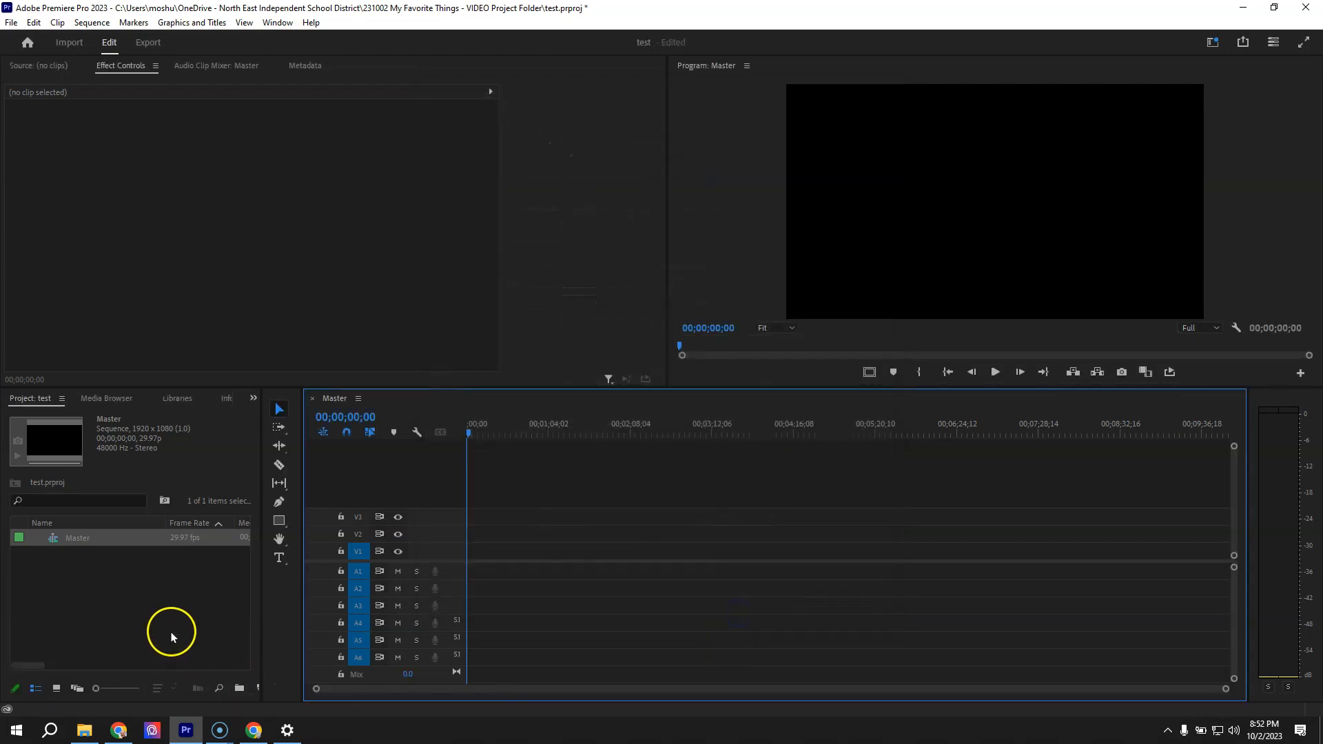
Import the entire My Favorite Assets folder from the 231002 My Favorite Things - VIDEO Project Folder and expand its bin
double_click(164, 610)
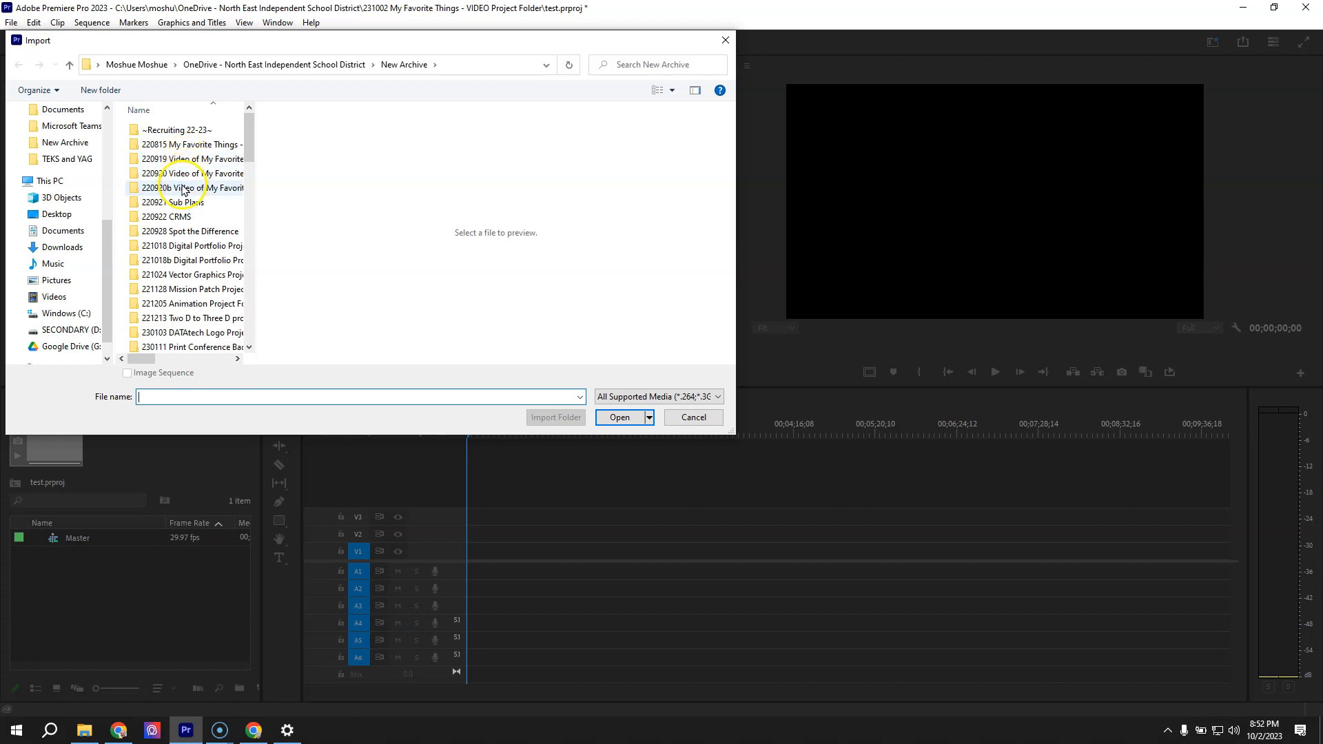
scroll(88, 186, "up", 4)
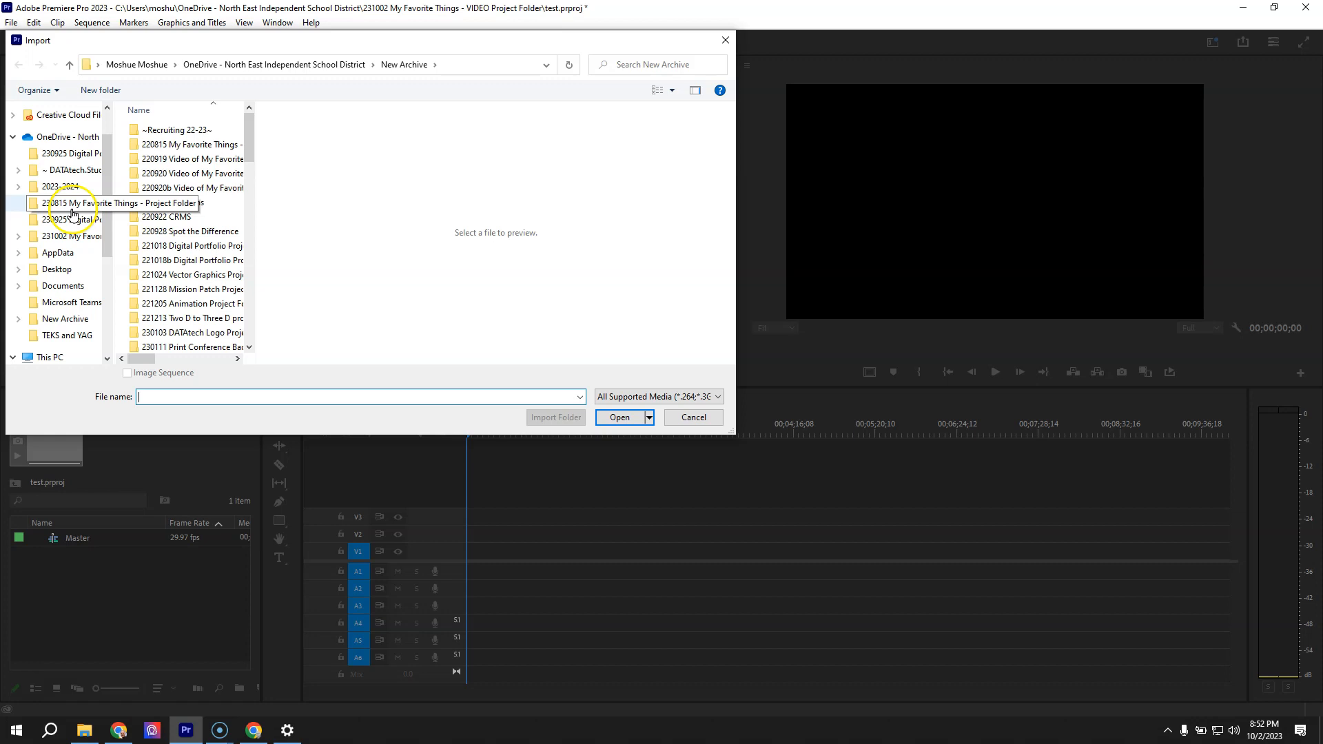
left_click(71, 236)
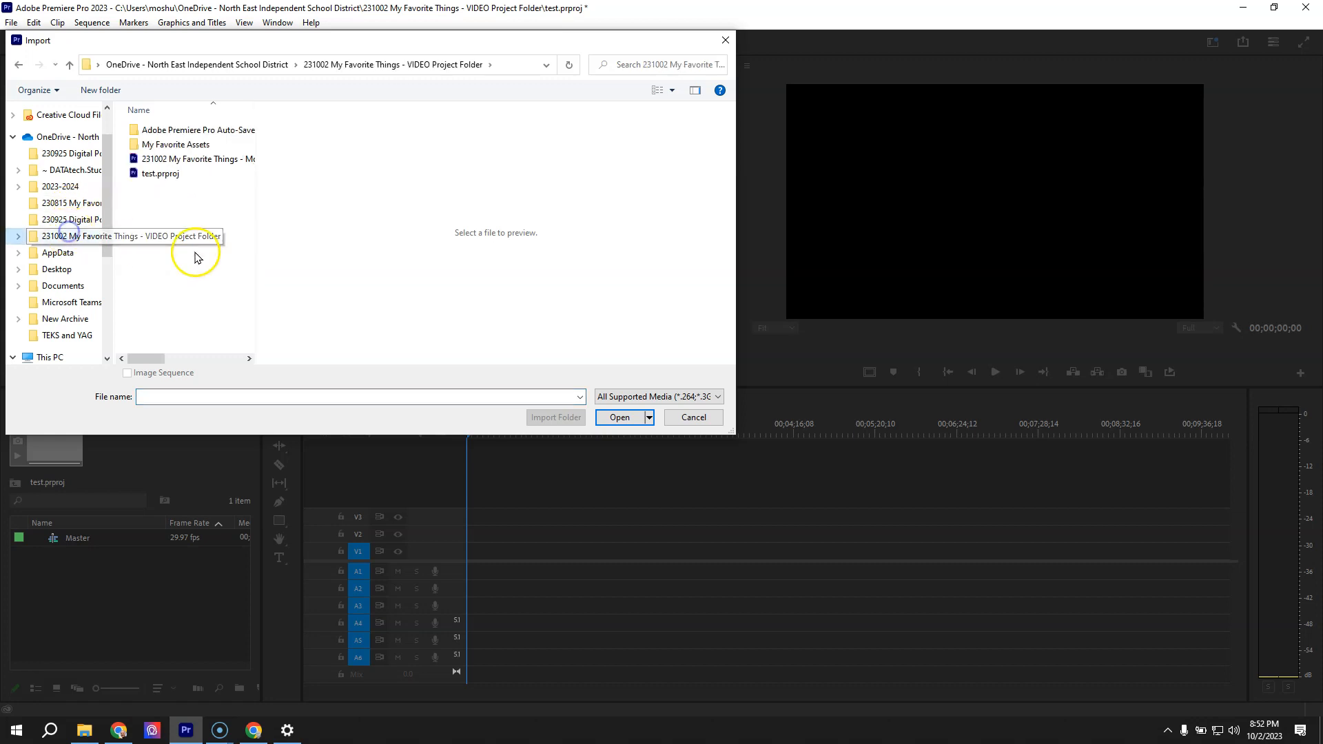
left_click(200, 148)
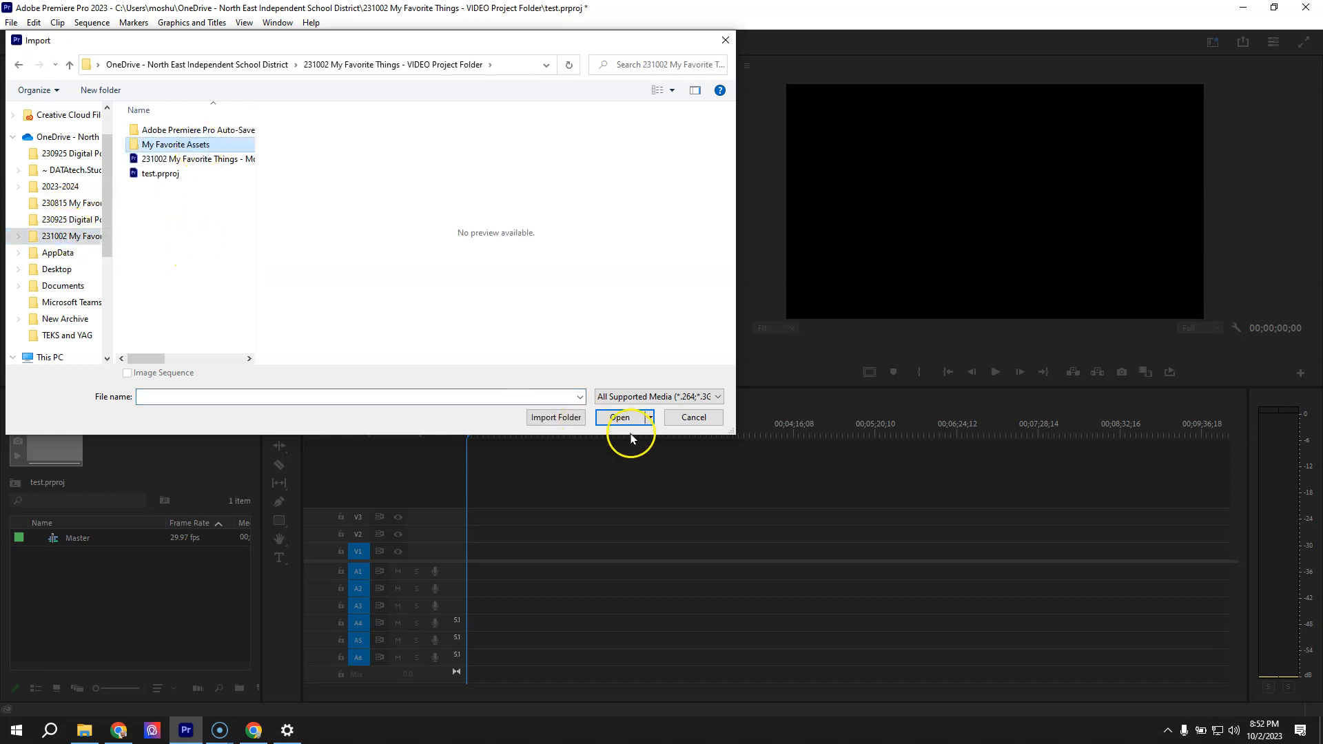
left_click(562, 417)
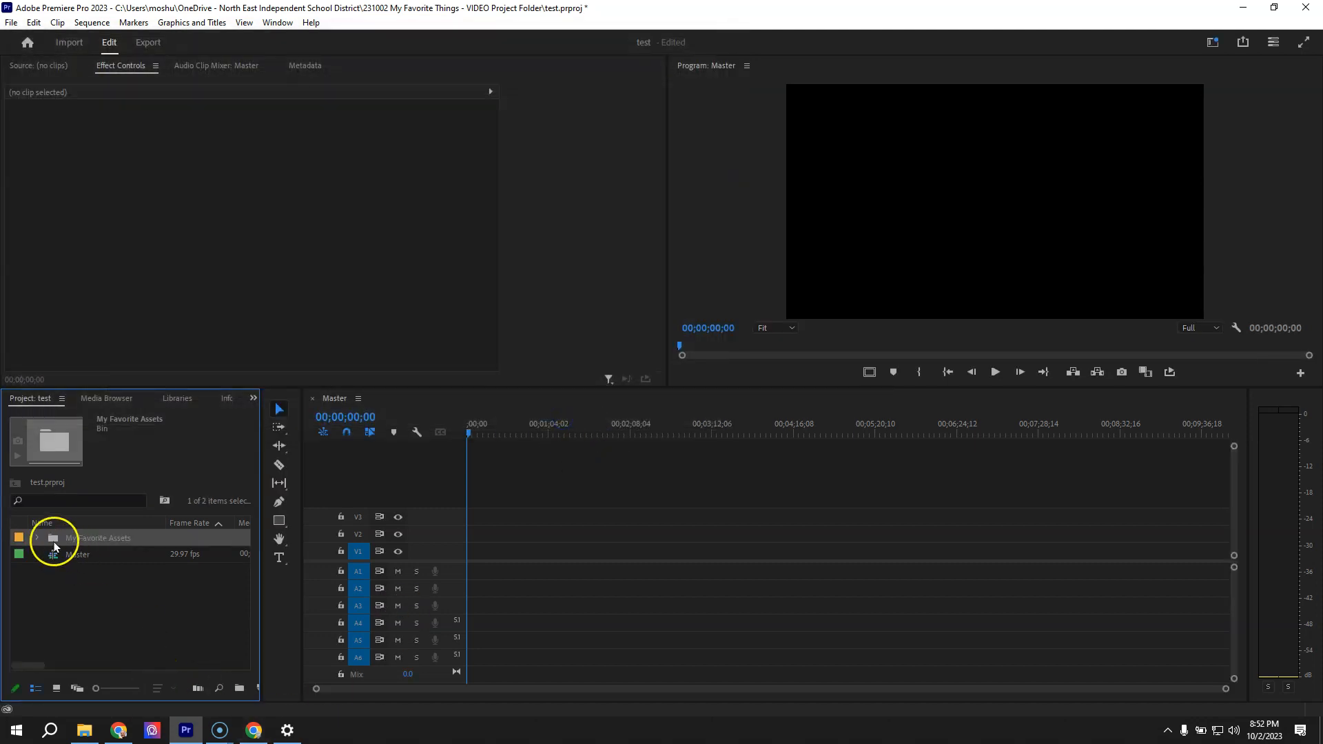
left_click(39, 538)
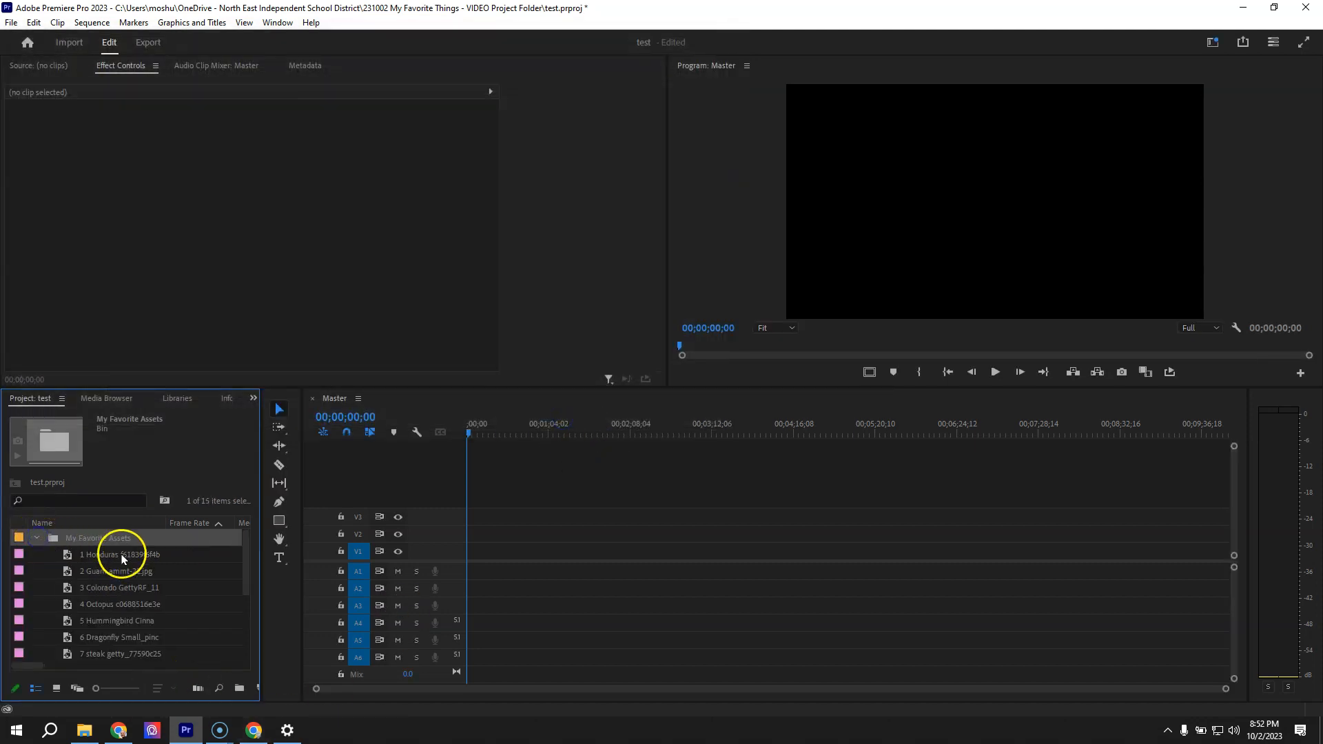
left_click(40, 537)
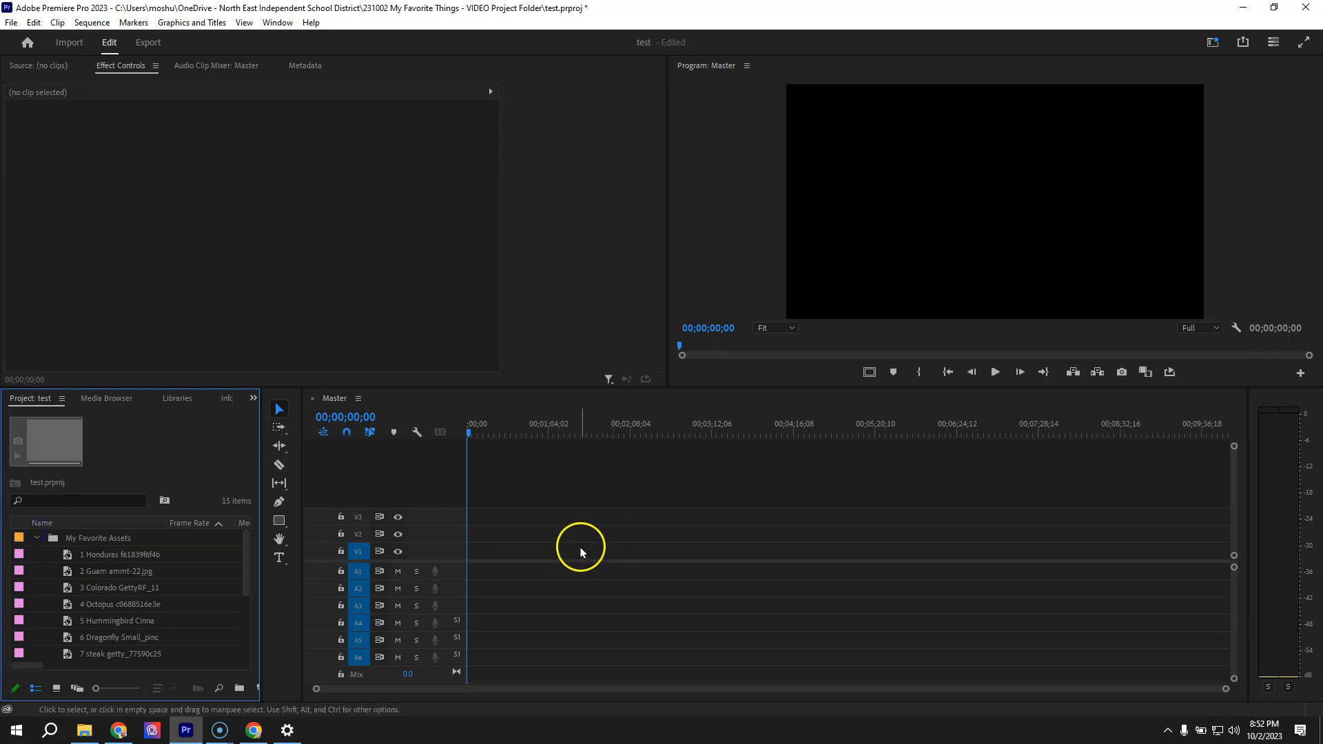
Lower the divider between video and audio tracks to give the video tracks more room, and collapse the My Favorite Assets bin
left_click(389, 571)
left_click_drag(389, 571, 376, 637)
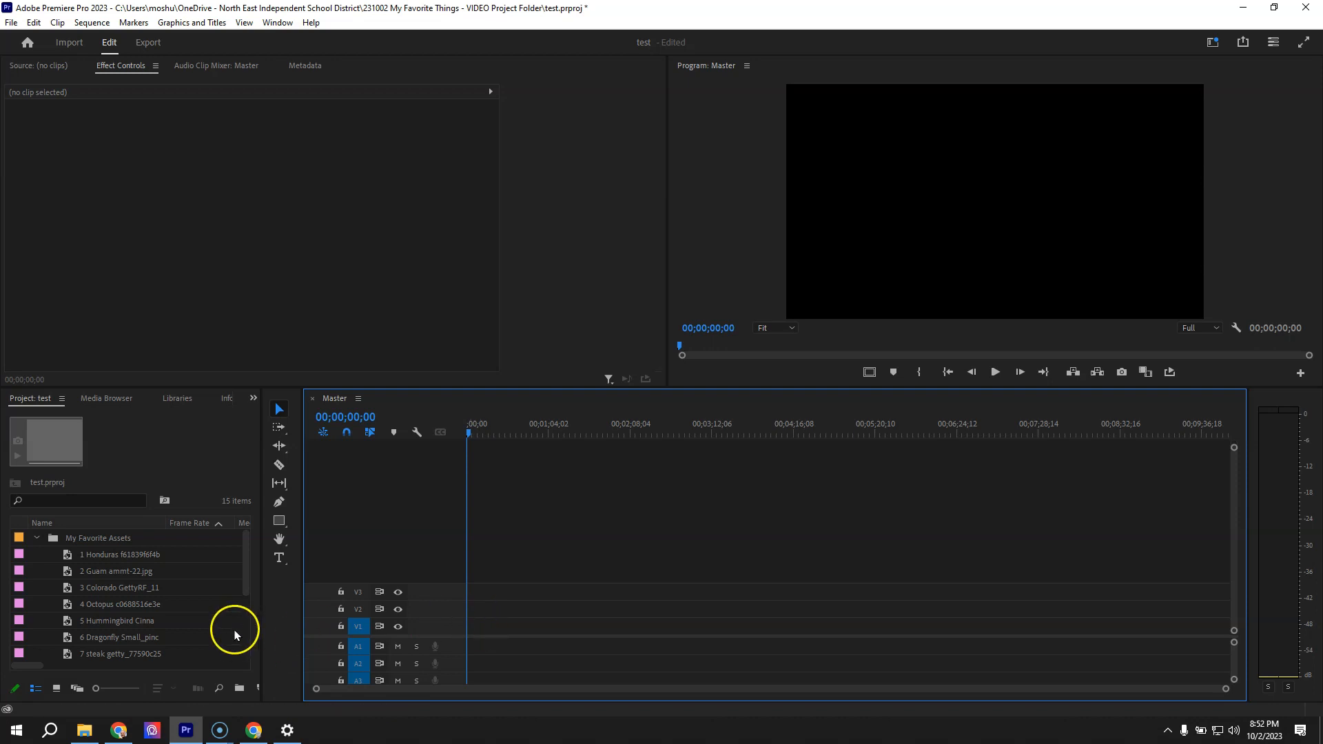
left_click(37, 538)
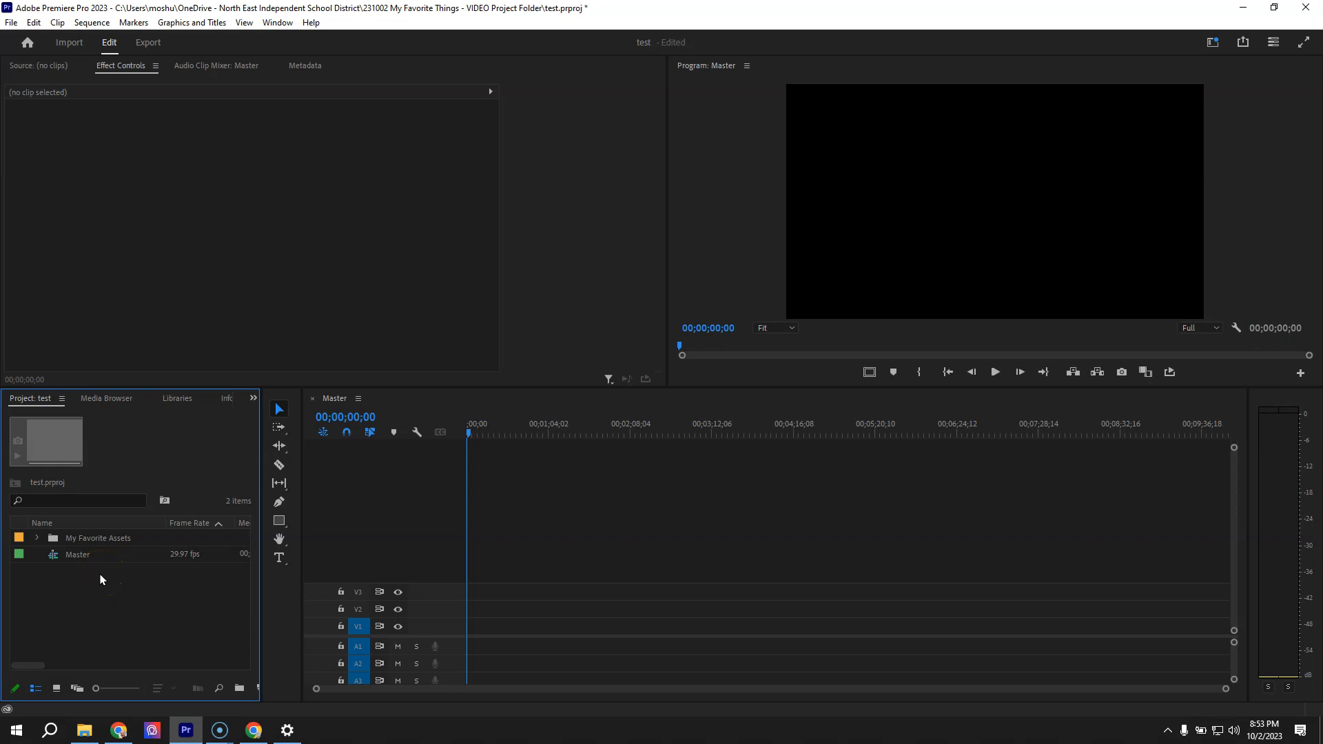
Widen the Project panel and create a red 1920 x 1080 color matte named Warning Color
left_click(11, 22)
mouse_move(28, 42)
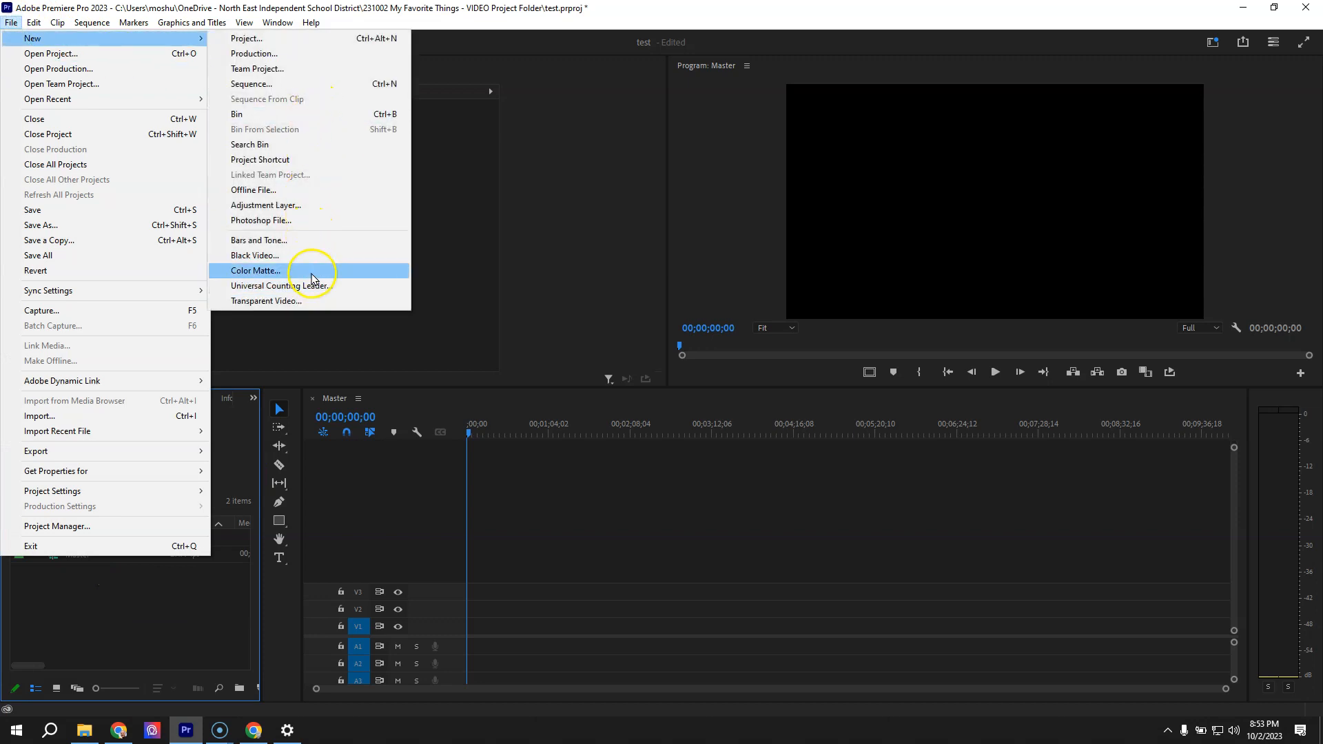
left_click(263, 684)
left_click_drag(261, 661, 301, 664)
left_click(259, 690)
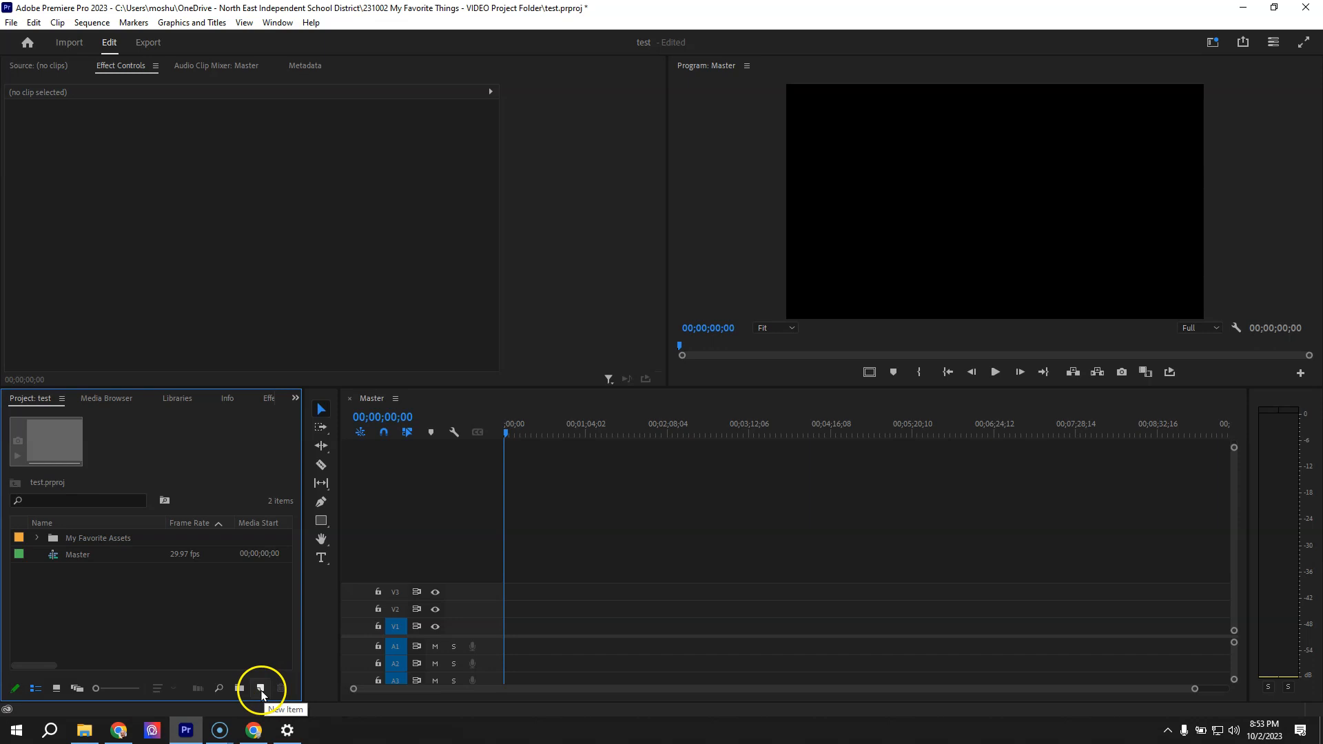
left_click(261, 688)
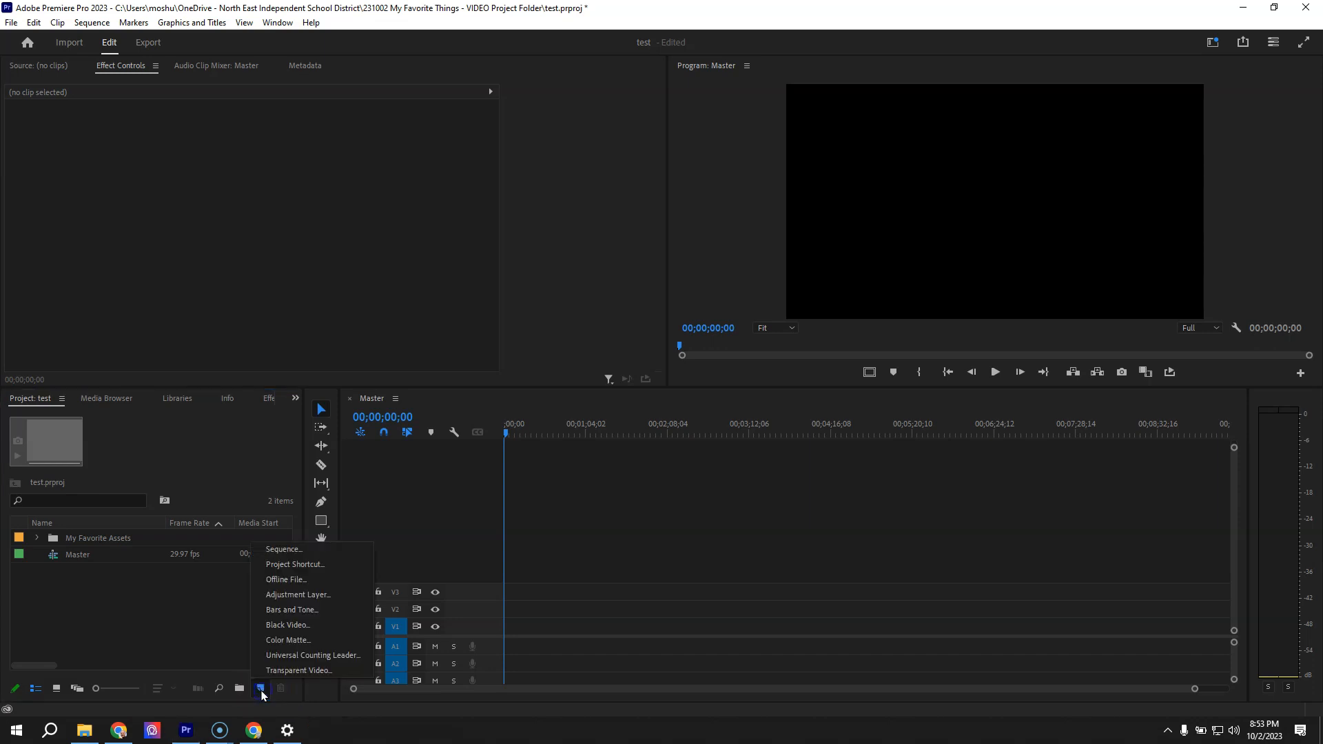
left_click(288, 640)
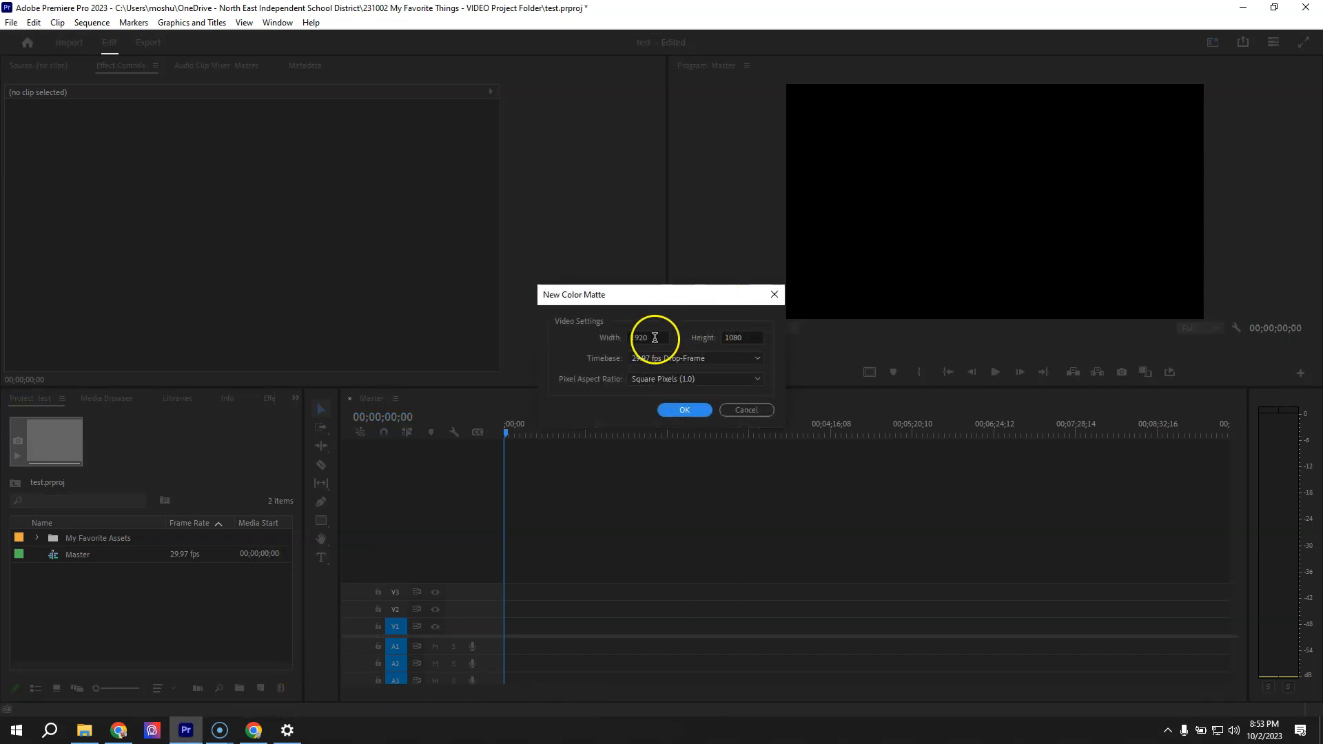
left_click(685, 412)
left_click_drag(588, 314, 722, 502)
left_click(809, 270)
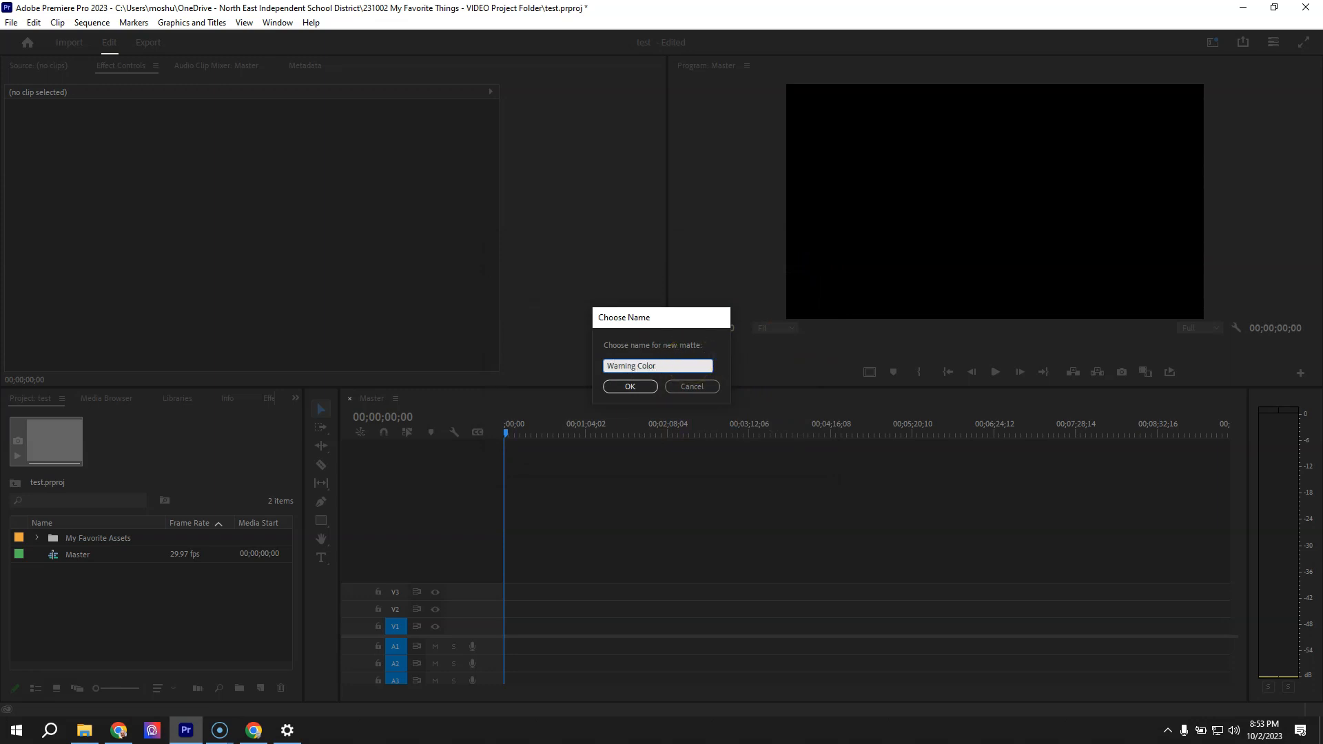
key("Return")
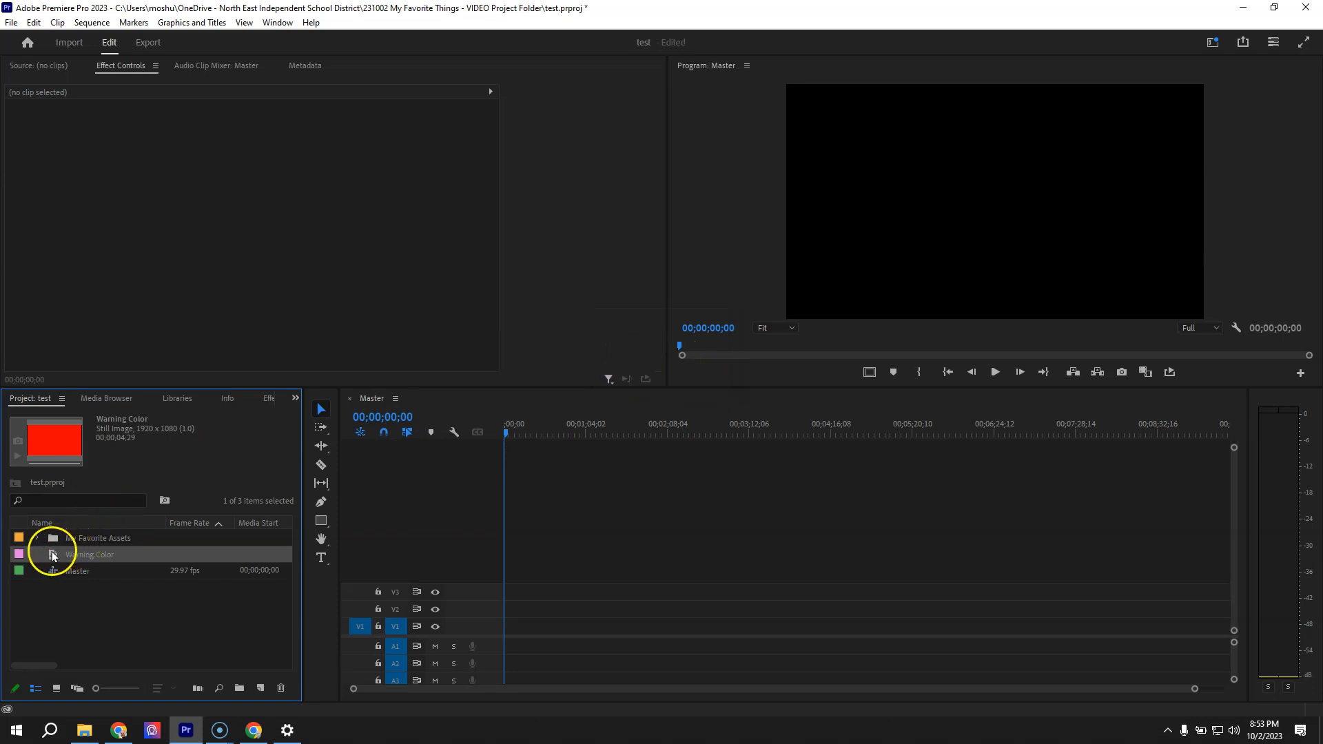
Place the Warning Color matte at the start of track V1 and extend it to about 00;05;56;09
left_click_drag(83, 554, 886, 617)
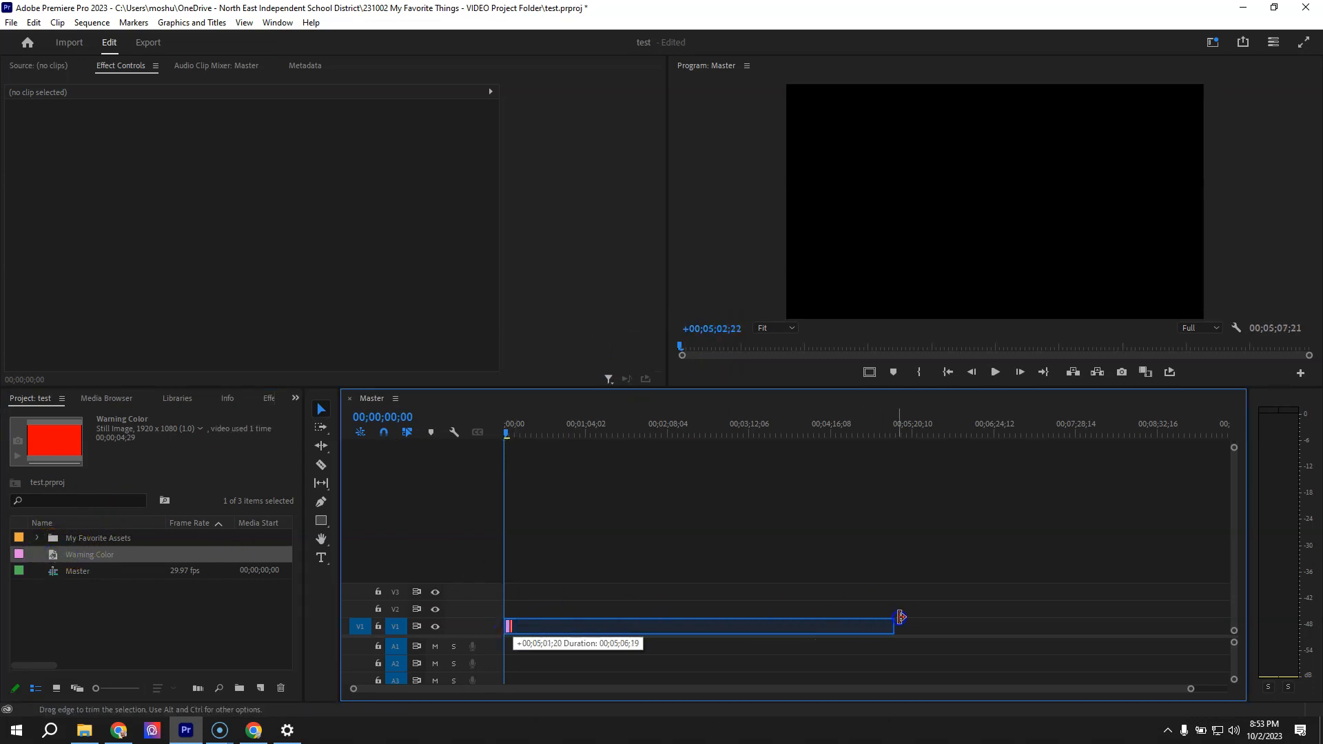
left_click_drag(686, 624, 972, 631)
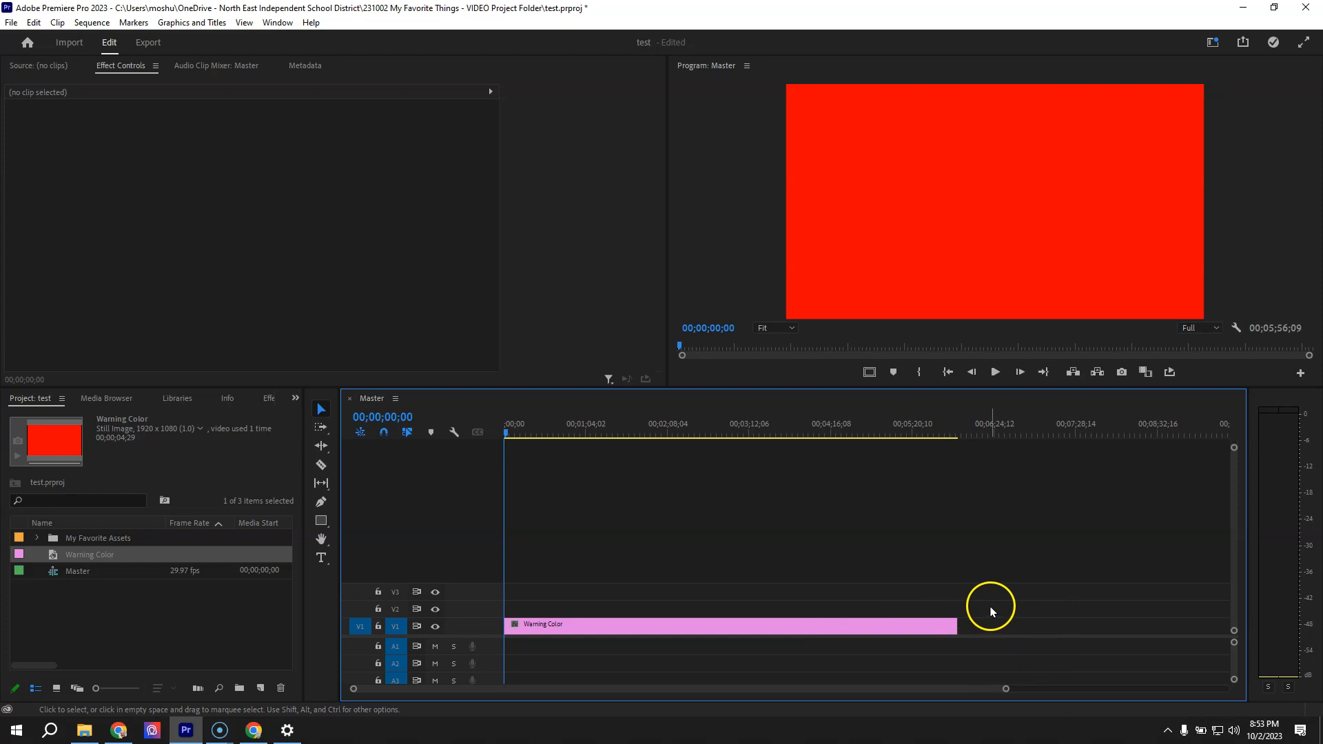
left_click_drag(949, 425, 959, 424)
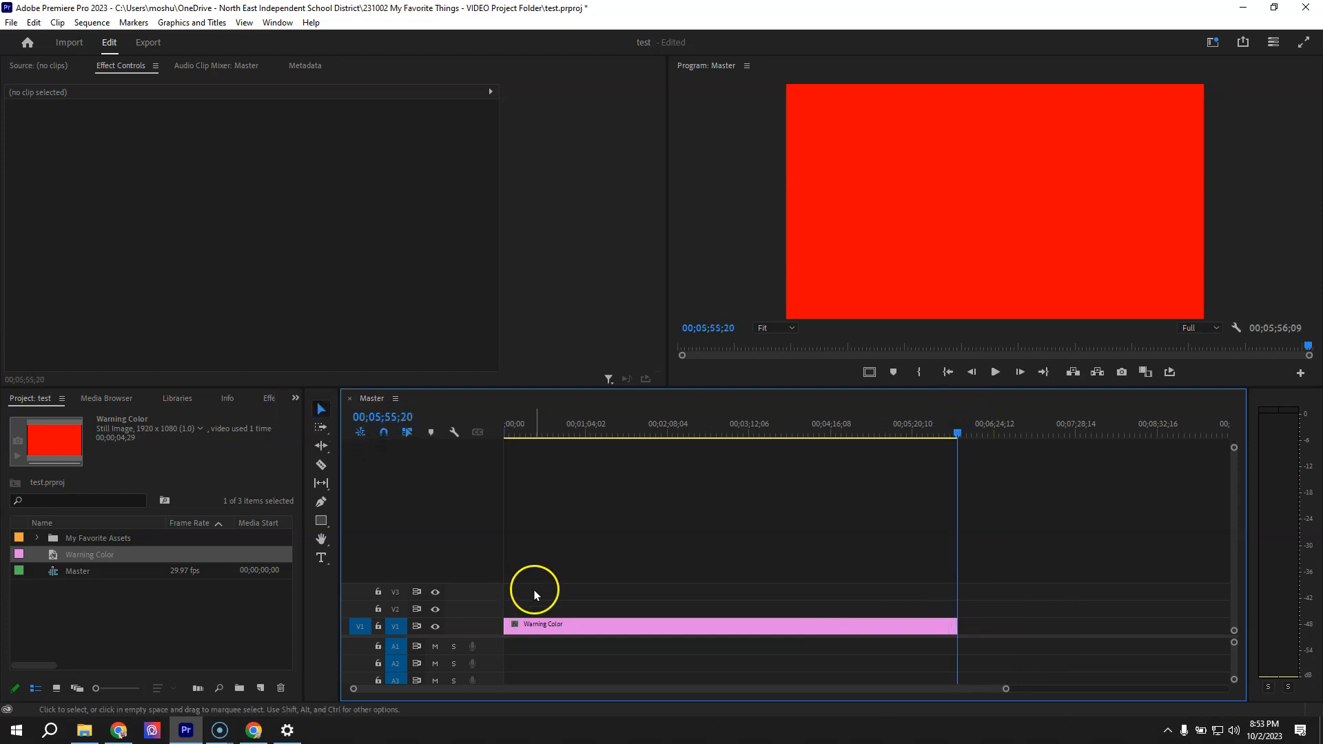
Shorten the Warning Color clip on V1 so that it ends at about 00;01;13;15
left_click_drag(952, 623, 630, 623)
left_click_drag(847, 426, 597, 441)
left_click_drag(624, 626, 596, 624)
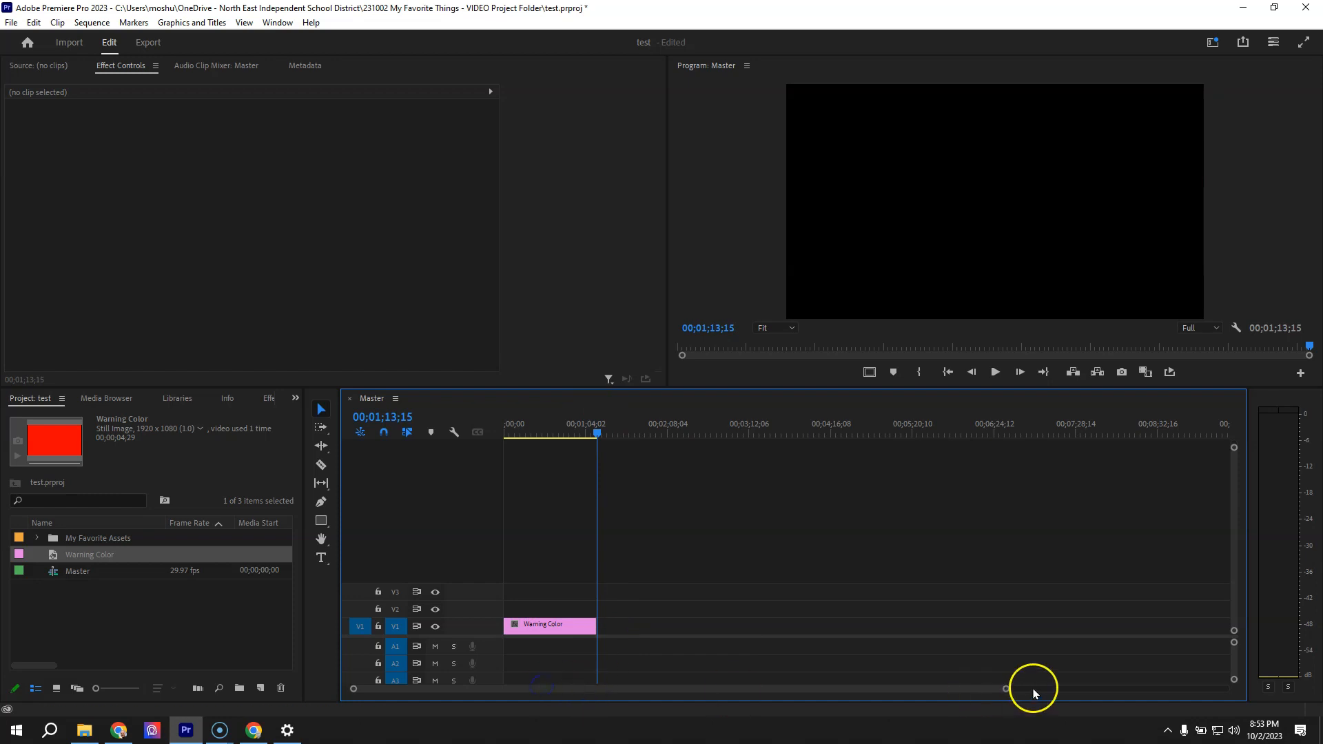
Place 230918 Title - Intro.png from the My Favorite Assets bin at the start of track V2, above the matte
left_click_drag(1006, 683, 861, 694)
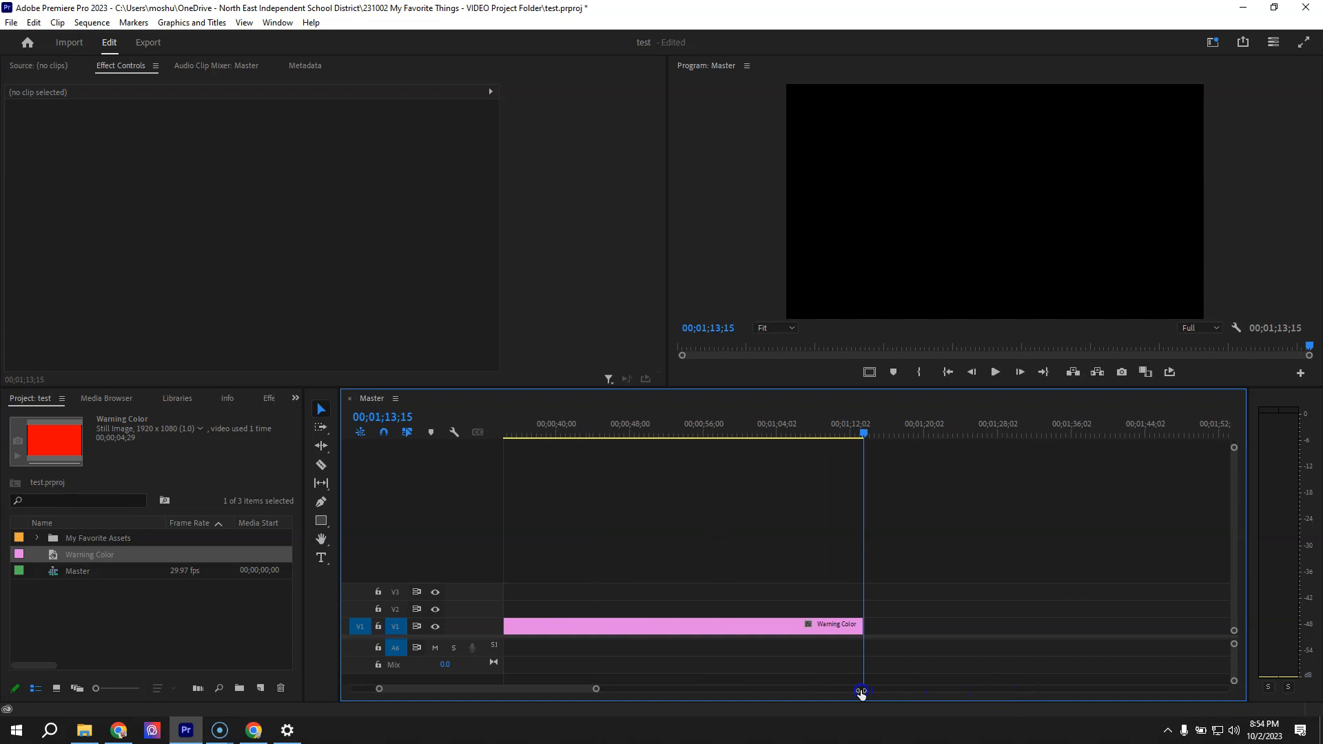
left_click_drag(539, 689, 483, 690)
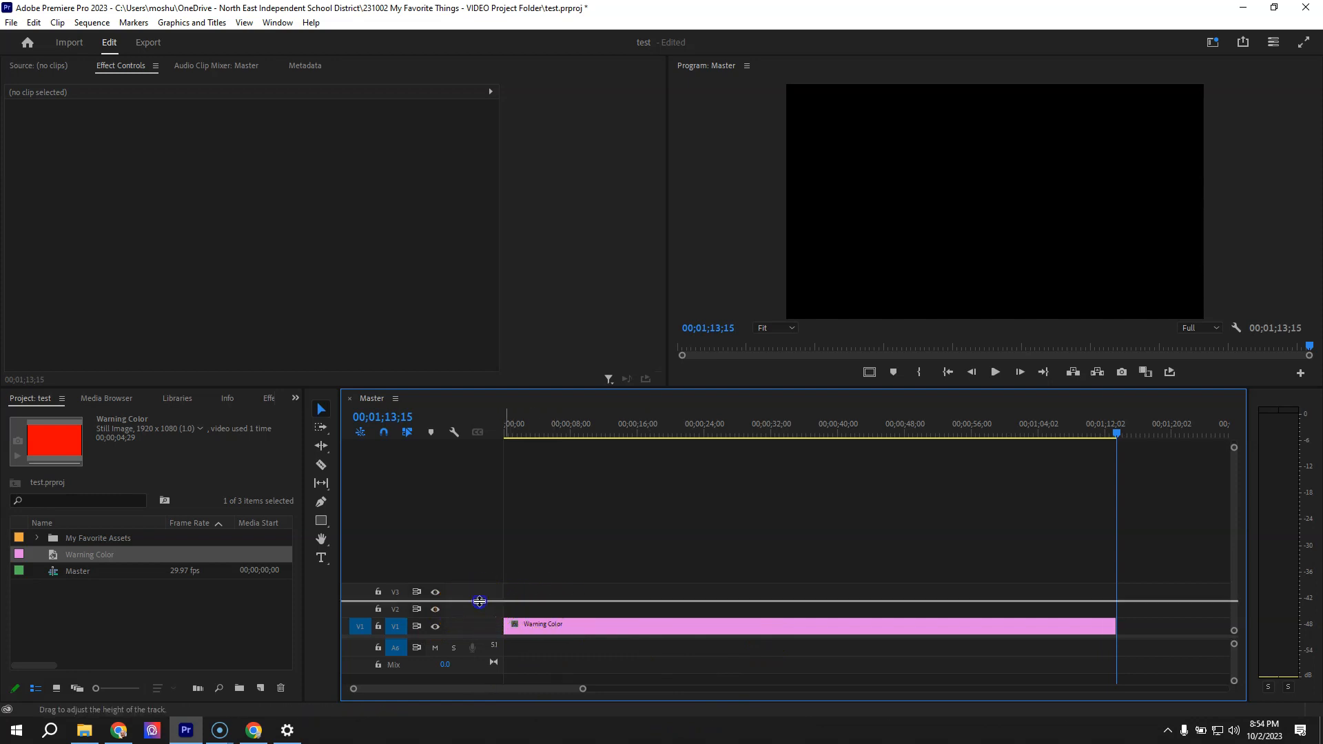
left_click(39, 538)
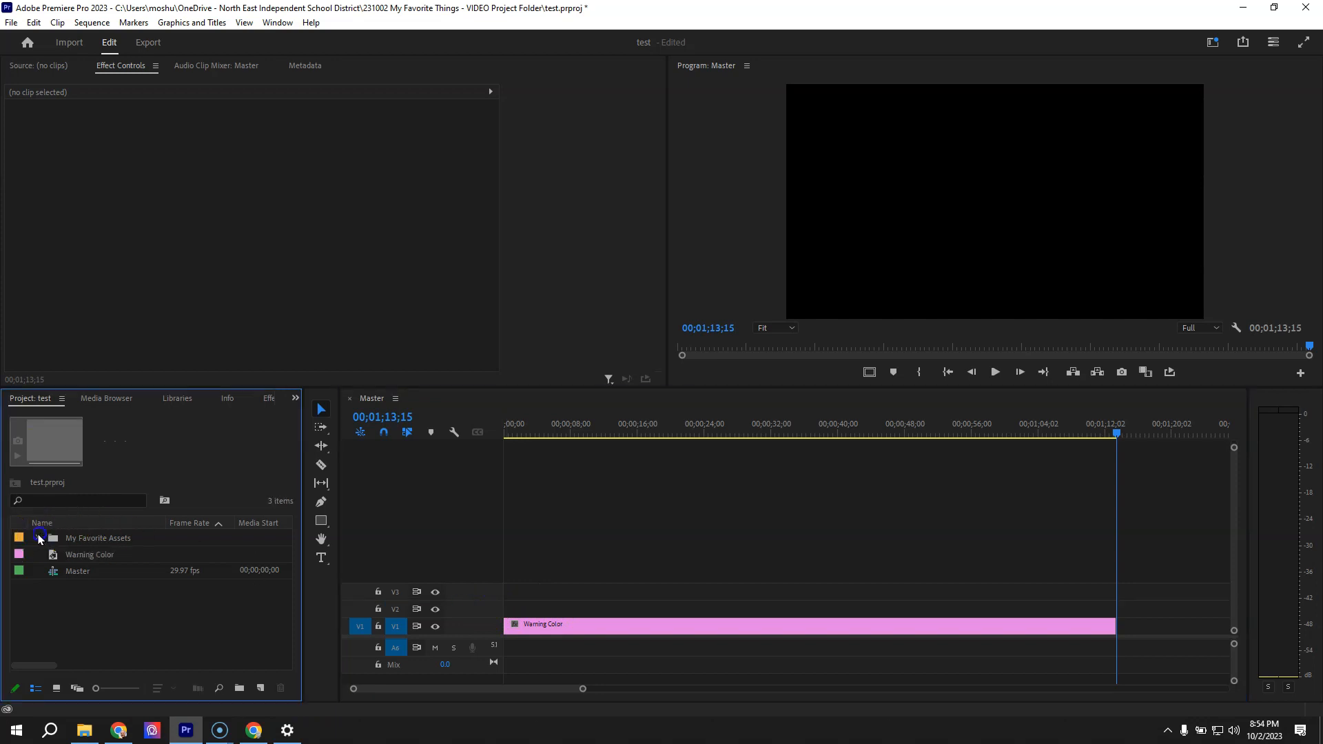
left_click(38, 538)
scroll(193, 579, "down", 3)
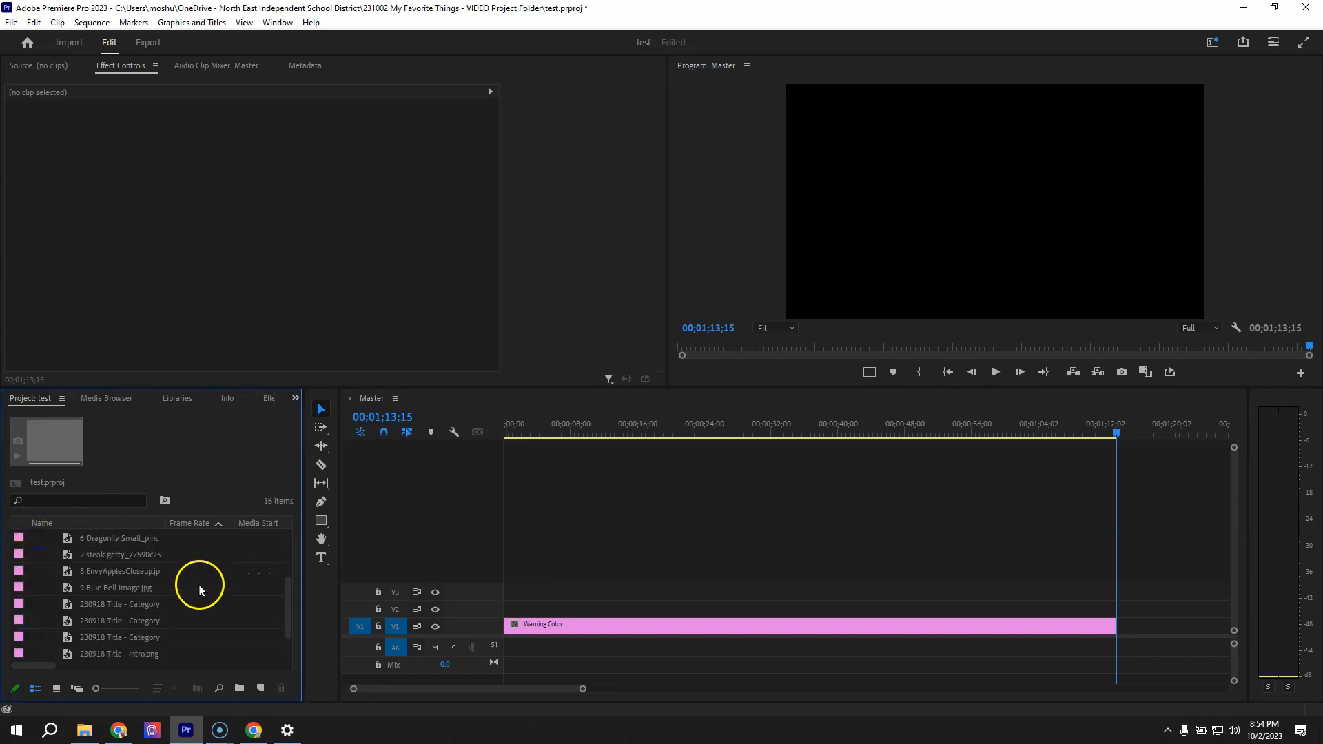
left_click(109, 621)
left_click_drag(78, 623, 496, 610)
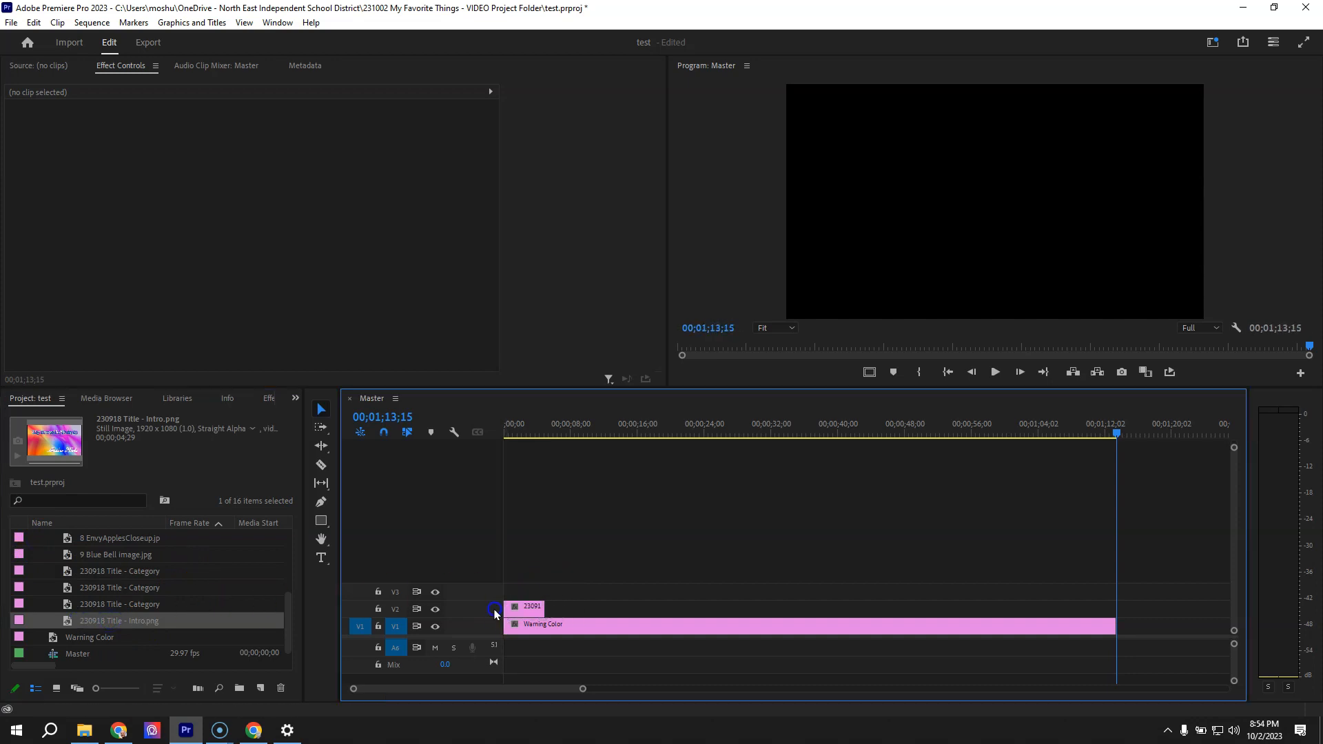
Widen the bin's Name column, place 230918 Title - Category Places.png directly after the intro title on V2, and preview both titles
left_click(119, 608)
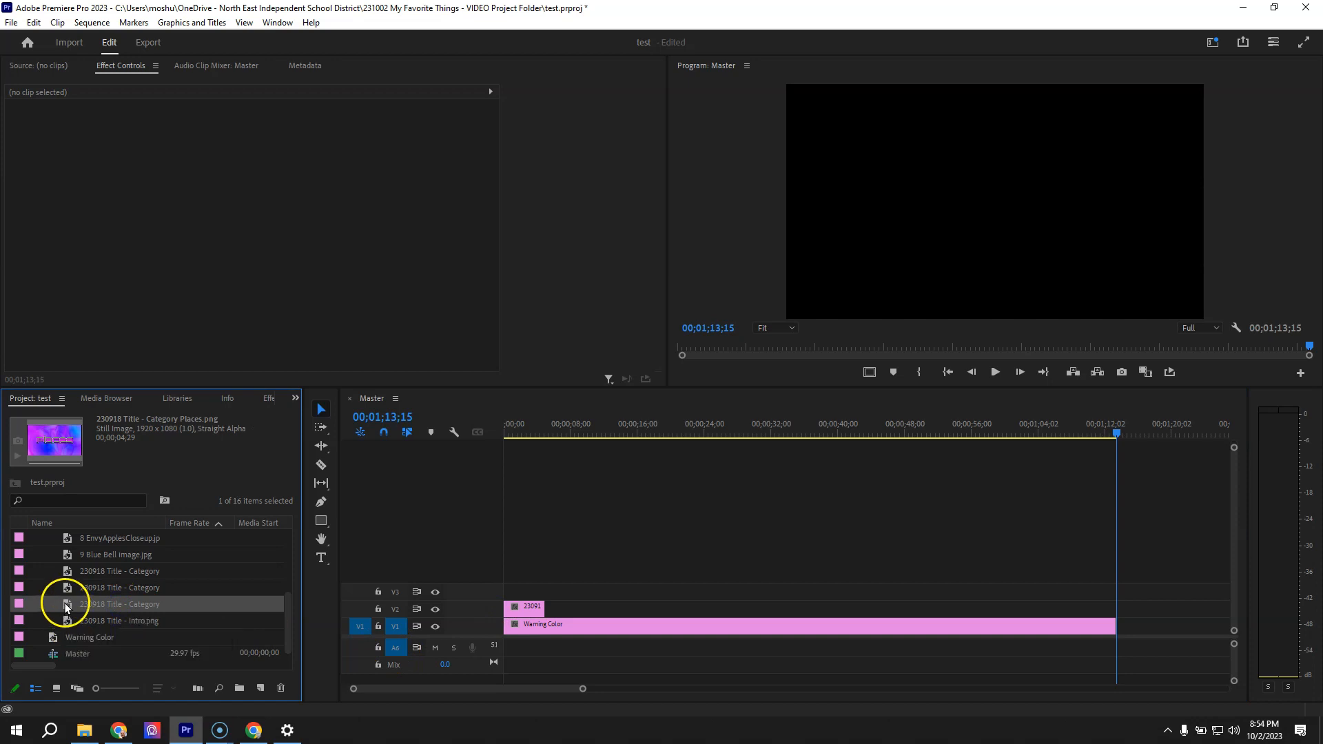
left_click(145, 571)
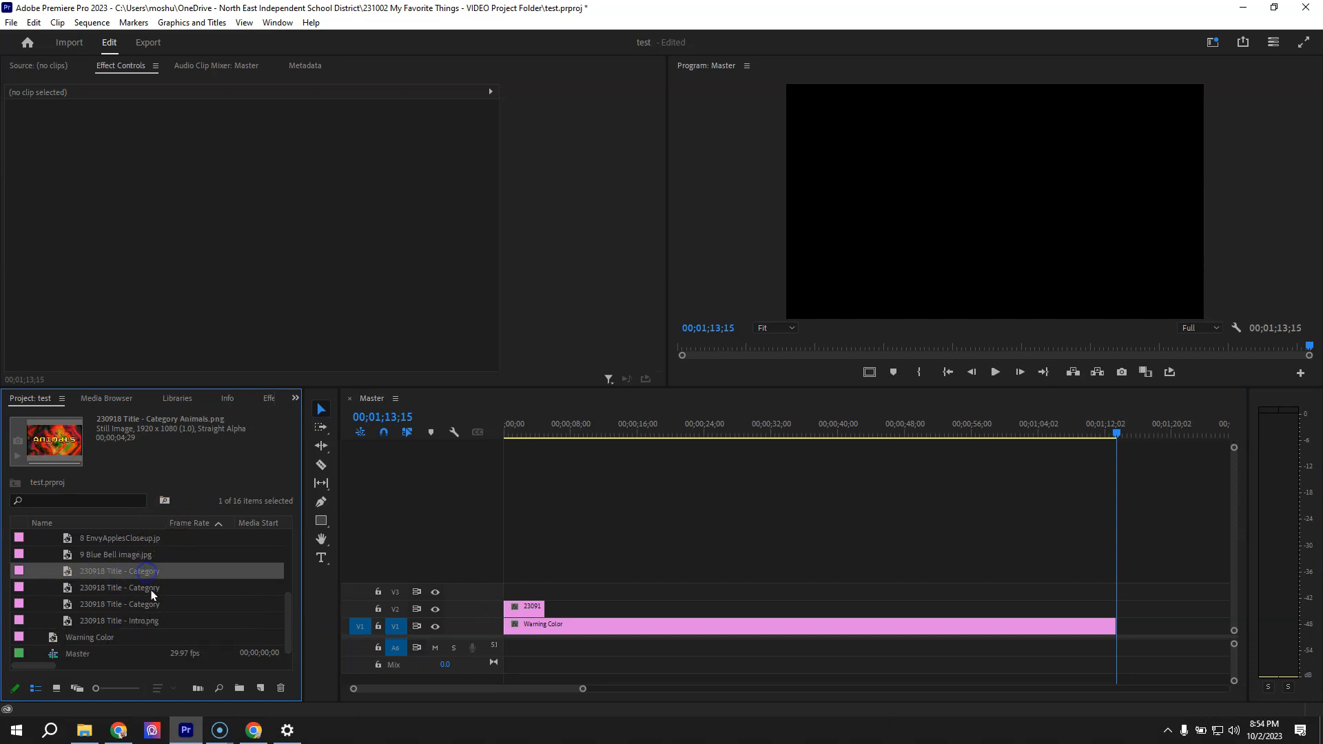
left_click_drag(166, 524, 226, 528)
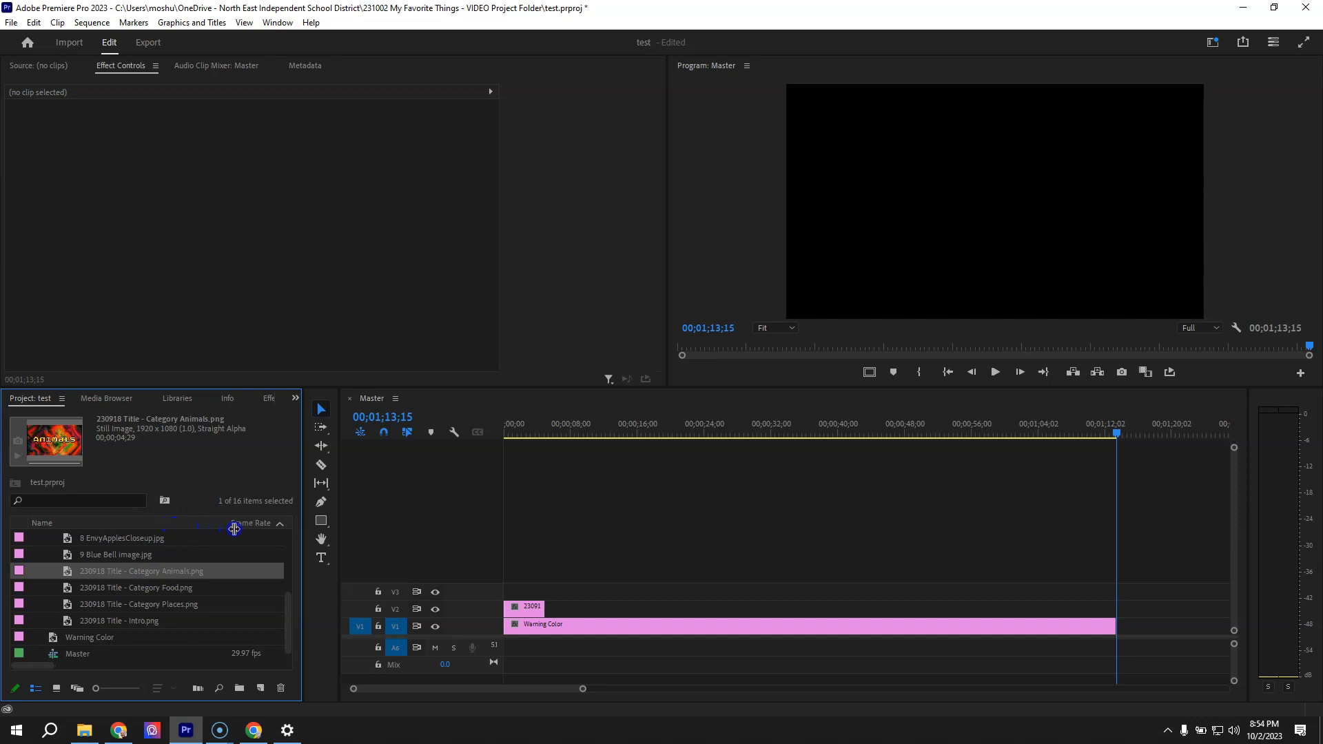
left_click(176, 605)
left_click_drag(66, 606, 544, 609)
left_click(532, 425)
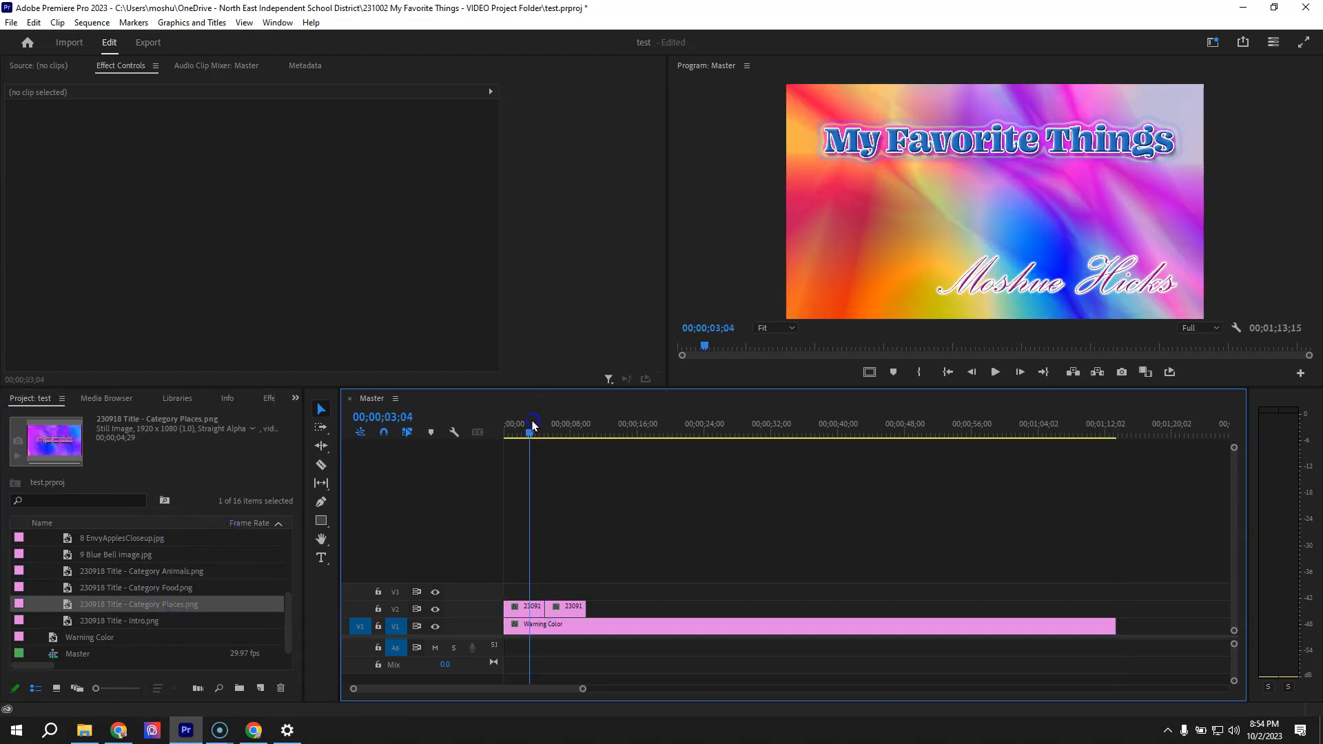
left_click_drag(538, 423, 576, 423)
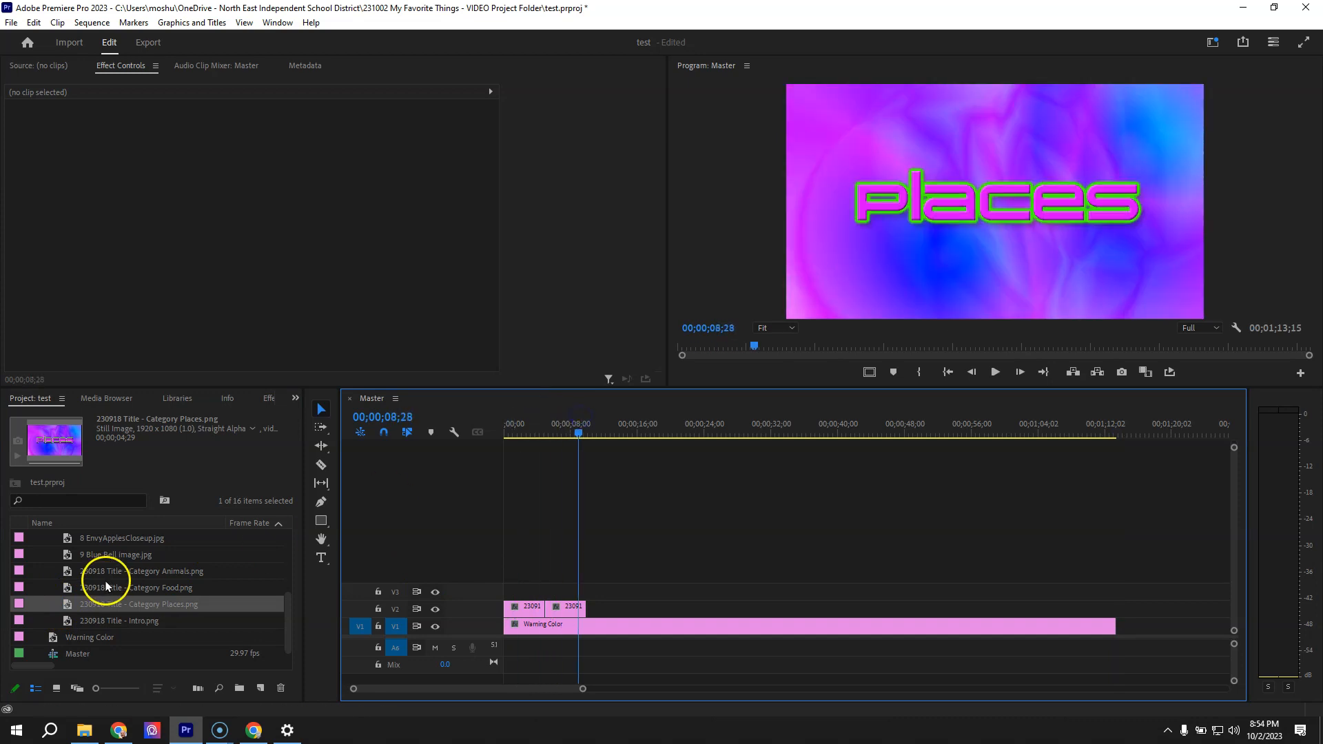
Place the Honduras, Guam and Colorado images together on V2 directly after the Places title
scroll(106, 585, "up", 3)
left_click(50, 551)
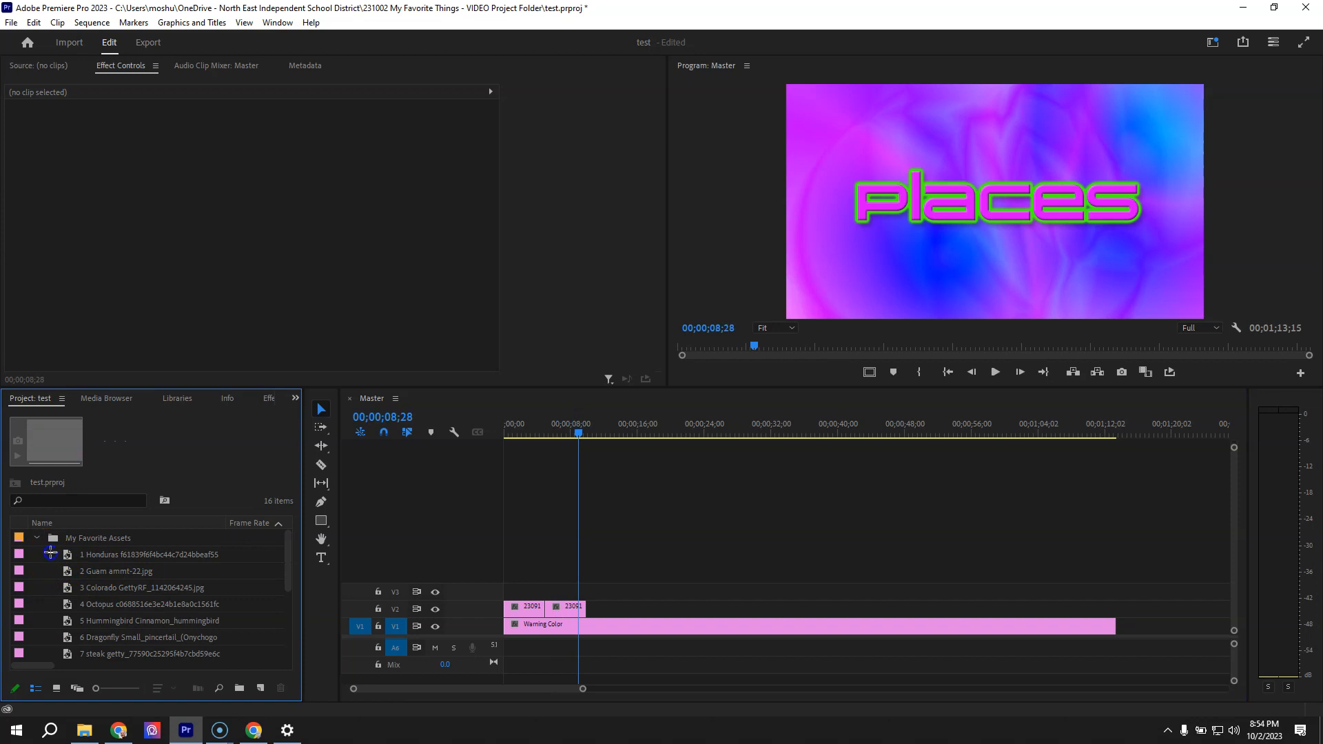
left_click_drag(50, 551, 147, 582)
left_click_drag(67, 560, 648, 614)
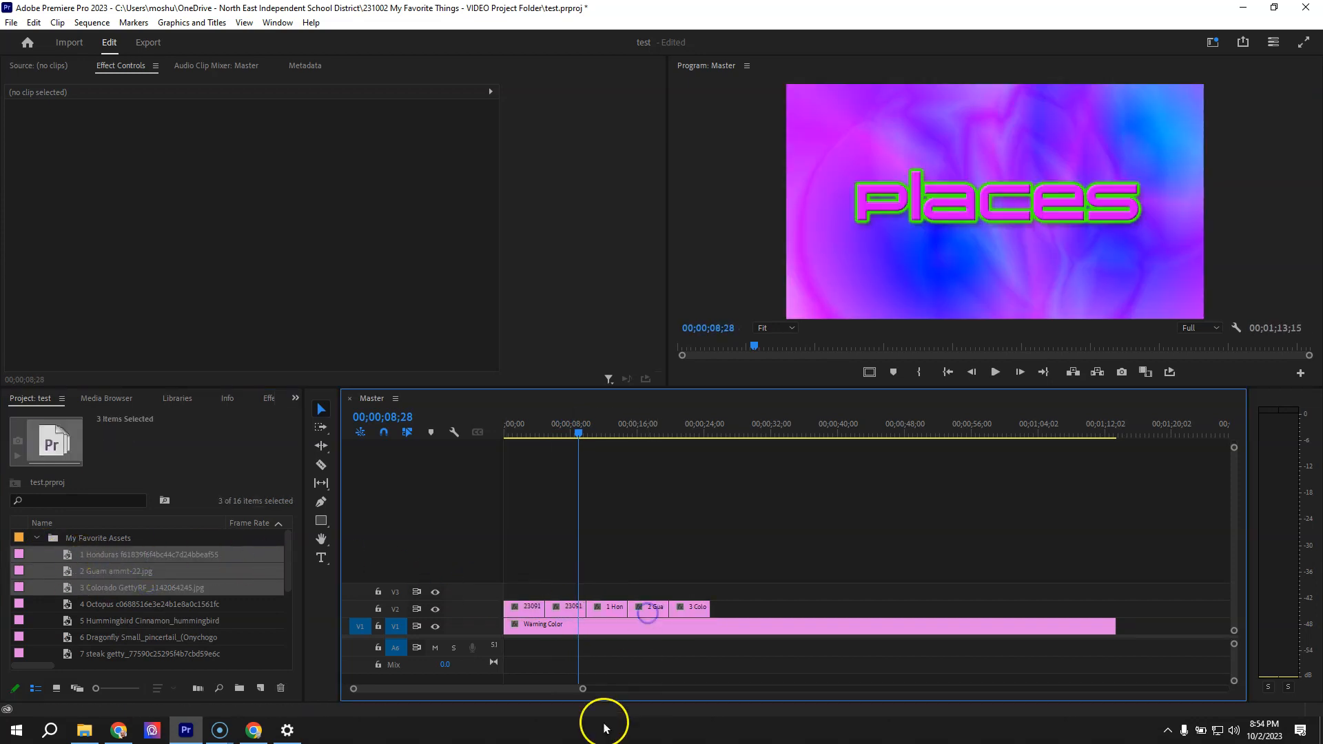
Increase the height of track V2 so its clips show thumbnails
mouse_move(591, 431)
left_mouse_down()
mouse_move(576, 427)
mouse_move(694, 431)
mouse_move(602, 434)
left_mouse_up()
left_click_drag(392, 604, 394, 581)
left_click_drag(423, 671, 423, 671)
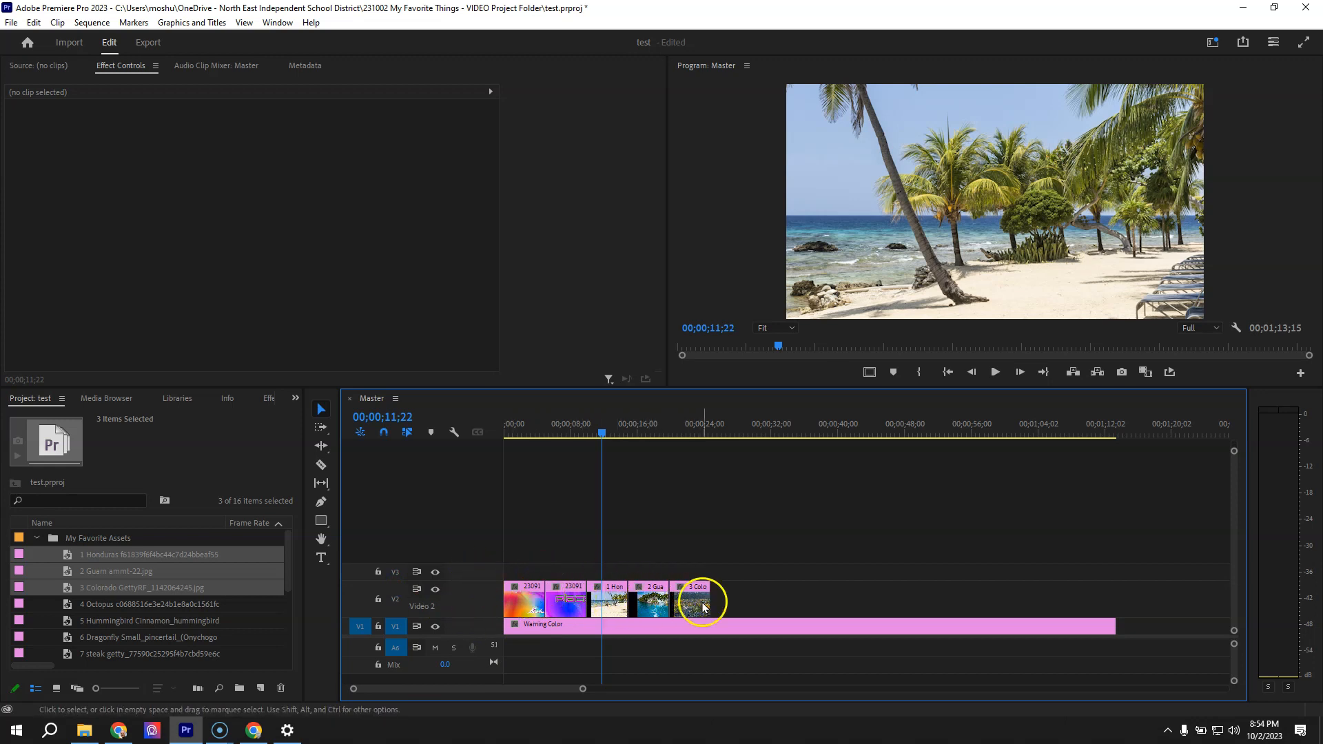
Set the scale of the Honduras image on V2 to 50 so it fills the frame
mouse_move(602, 431)
left_mouse_down()
mouse_move(517, 438)
mouse_move(694, 446)
mouse_move(605, 436)
left_mouse_up()
left_click(607, 600)
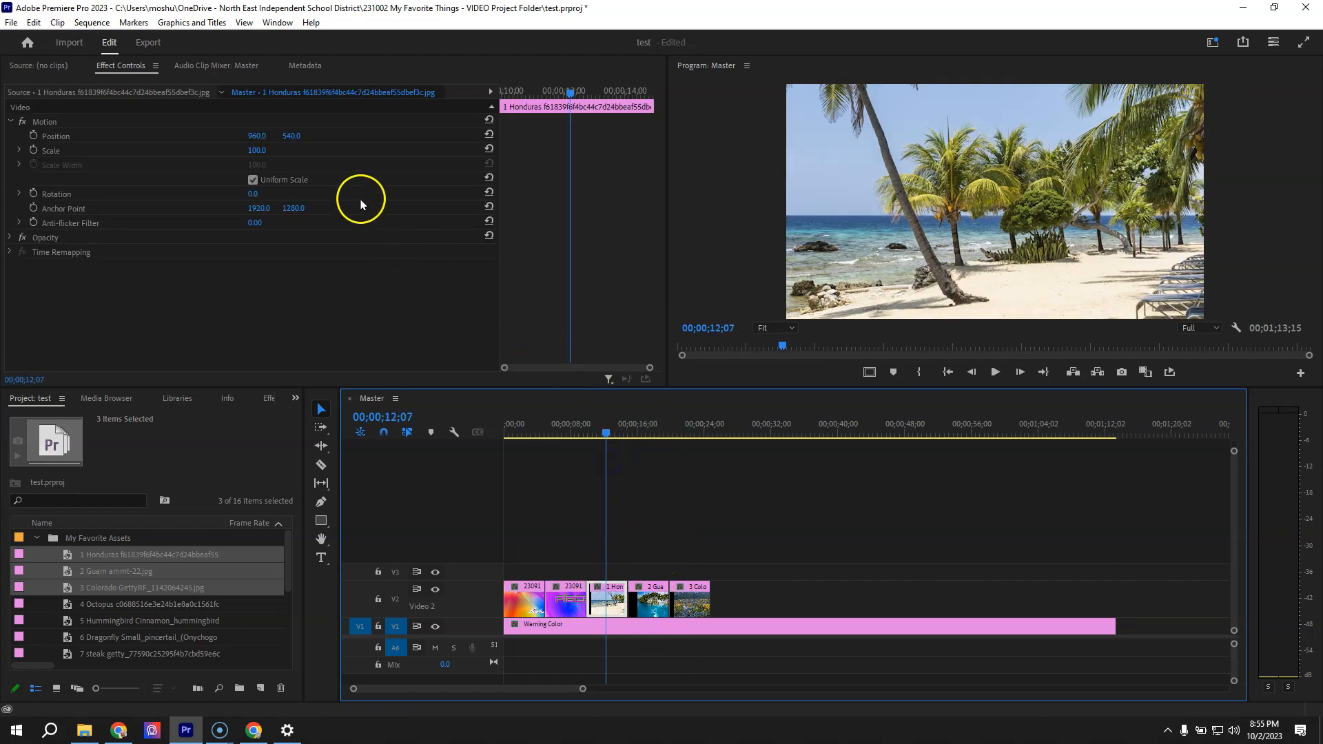
mouse_move(264, 153)
left_mouse_down()
mouse_move(227, 161)
mouse_move(282, 151)
left_mouse_up()
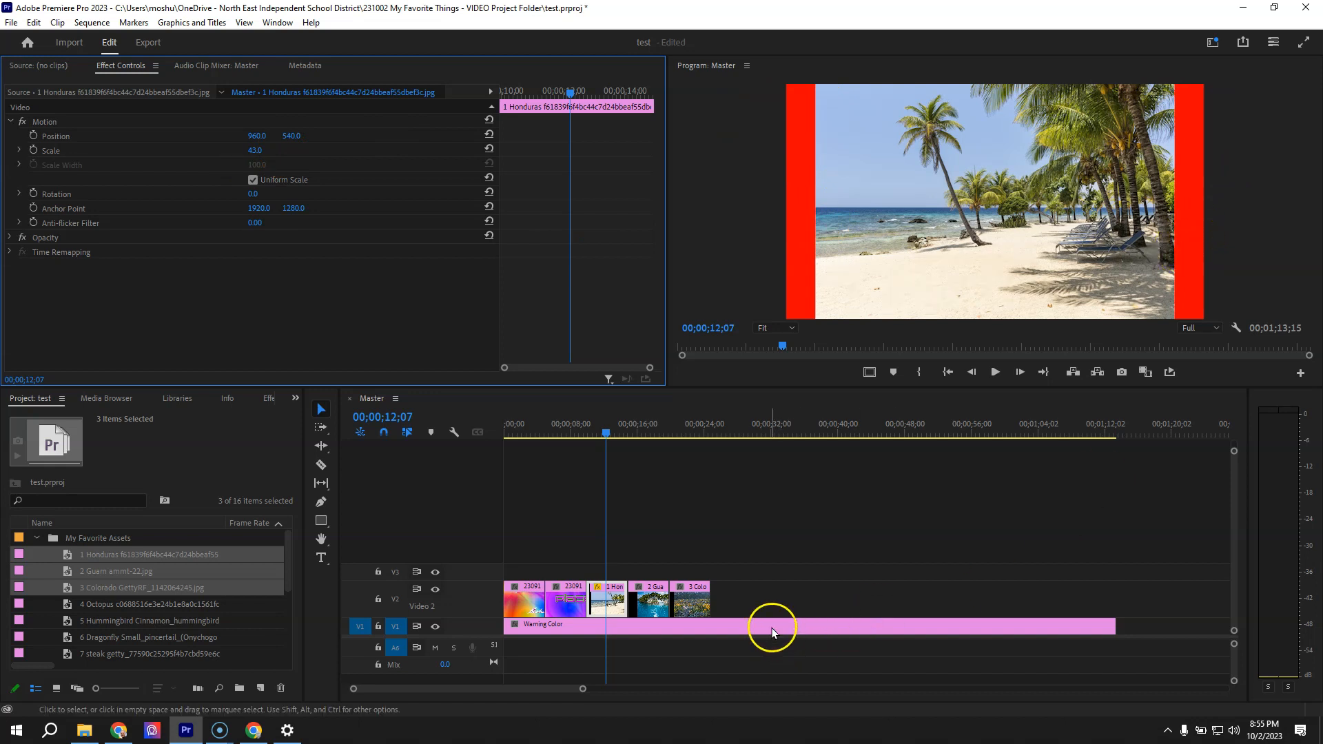
left_click_drag(255, 152, 279, 152)
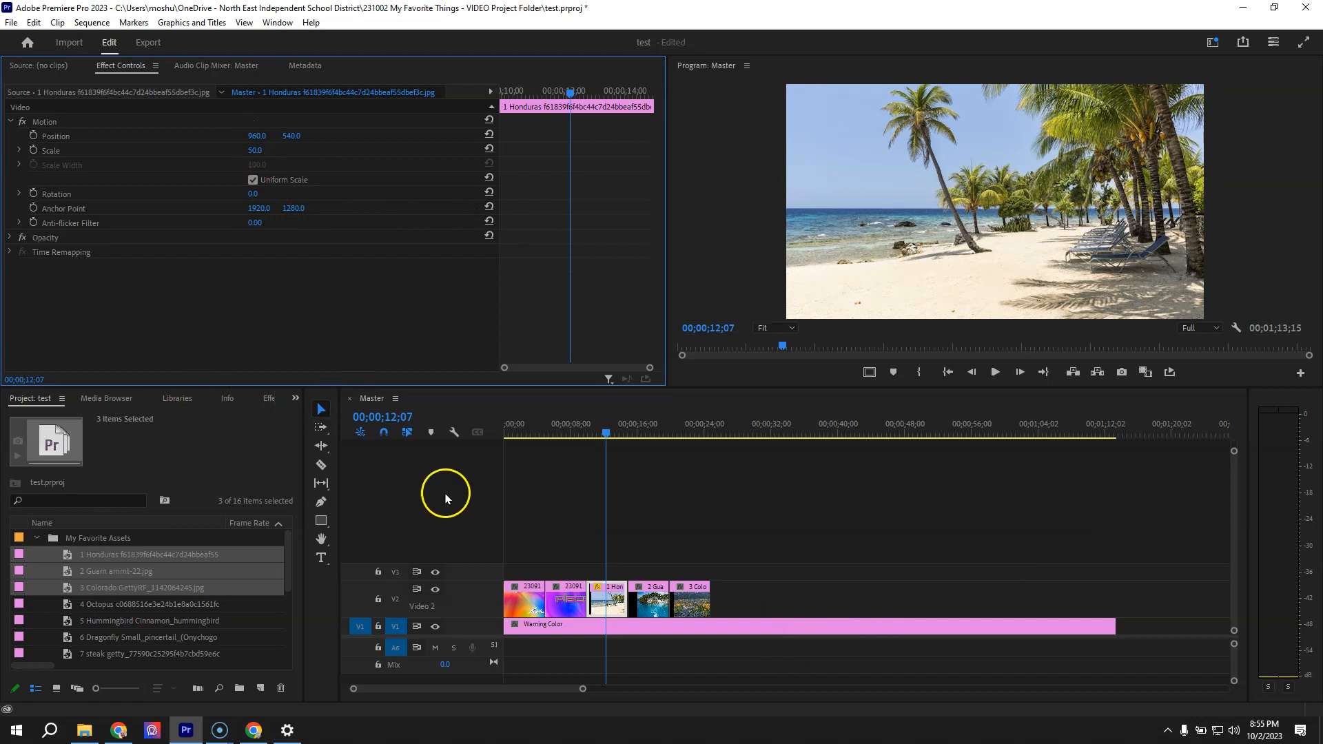
Move the playhead onto the Guam image on V2
left_click(646, 432)
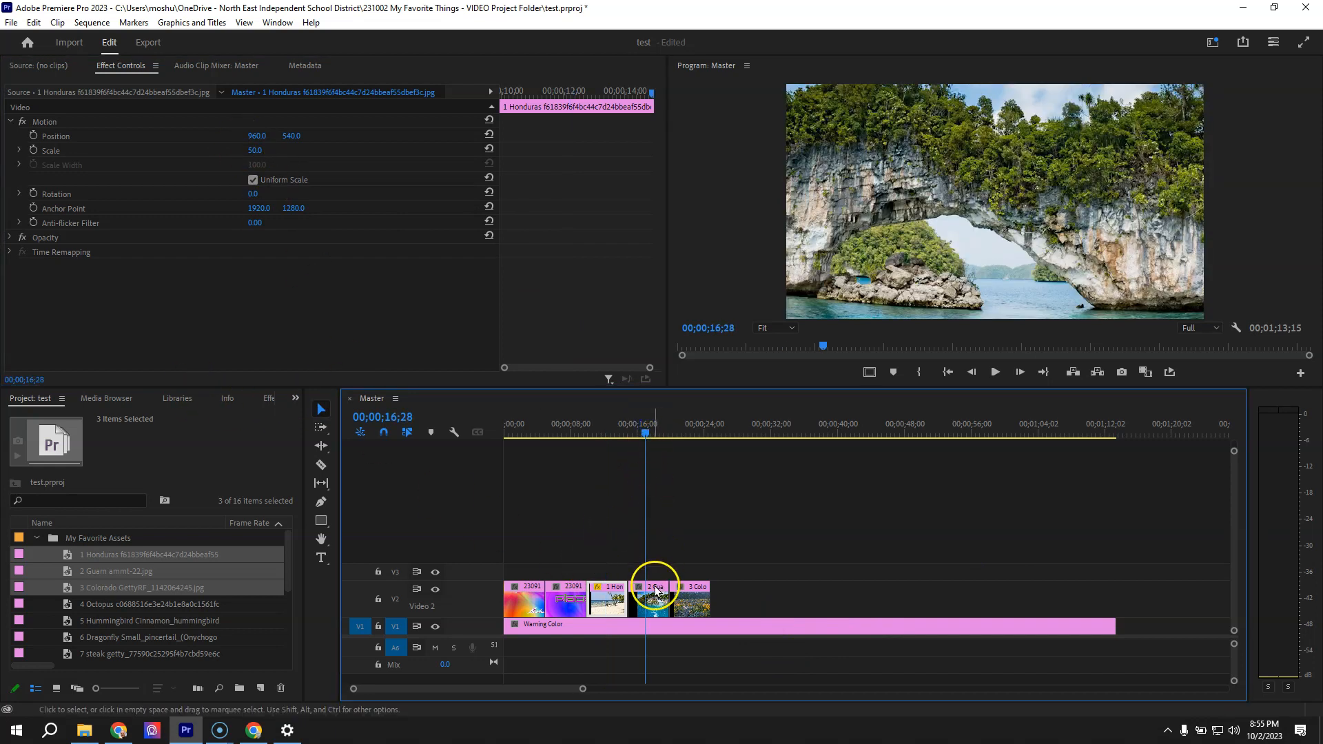